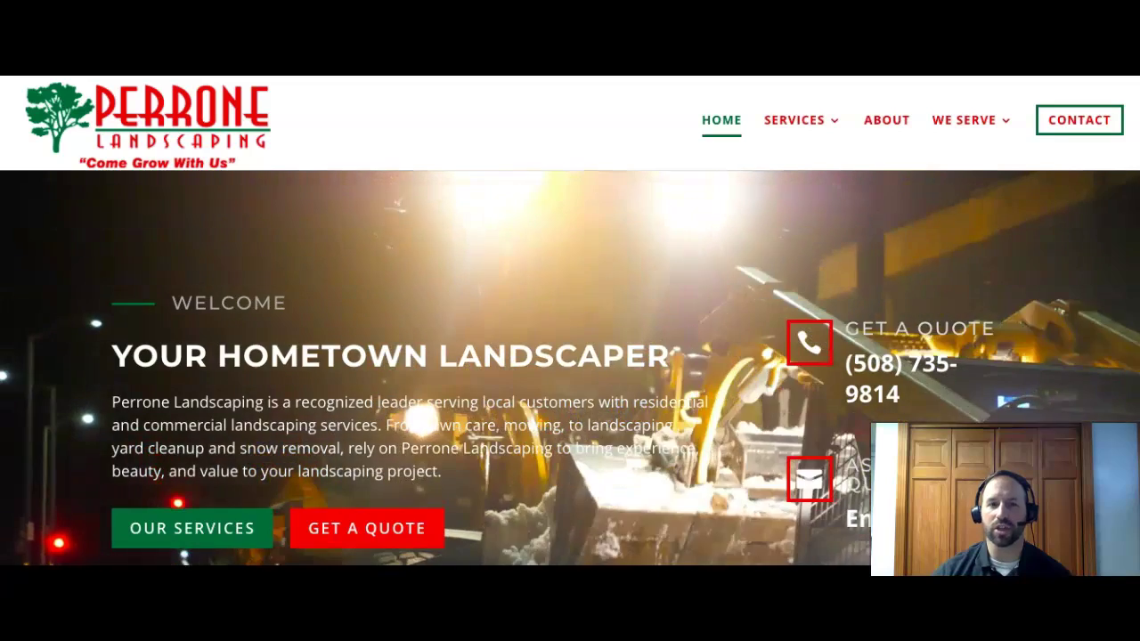
Step: Scroll the Perrone Landscaping homepage down to the footer and back up to What We Do Best
{"action": "scroll", "coordinate": [570, 357], "scroll_direction": "down", "scroll_amount": 5}
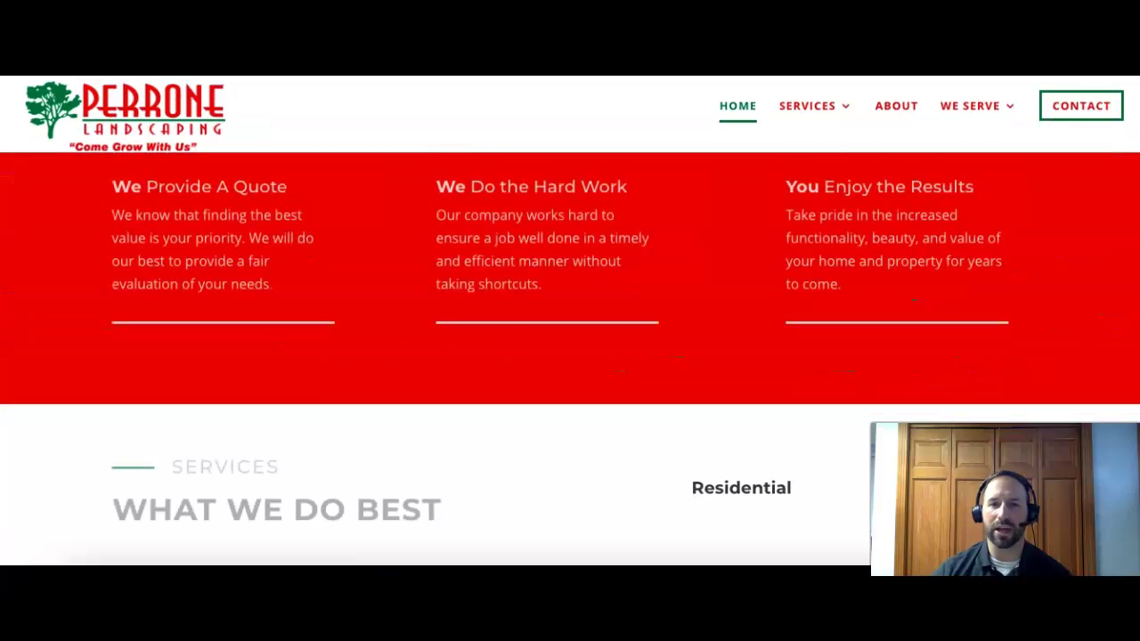
{"action": "scroll", "coordinate": [570, 357], "scroll_direction": "up", "scroll_amount": 3}
{"action": "scroll", "coordinate": [570, 356], "scroll_direction": "down", "scroll_amount": 6}
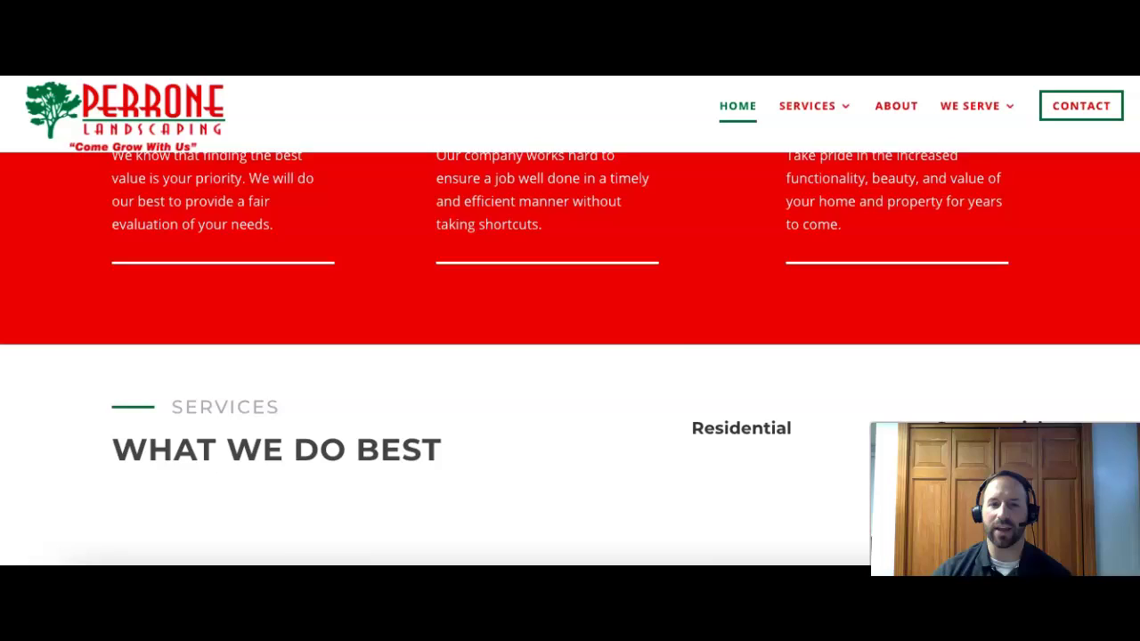
{"action": "scroll", "coordinate": [570, 356], "scroll_direction": "down", "scroll_amount": 8}
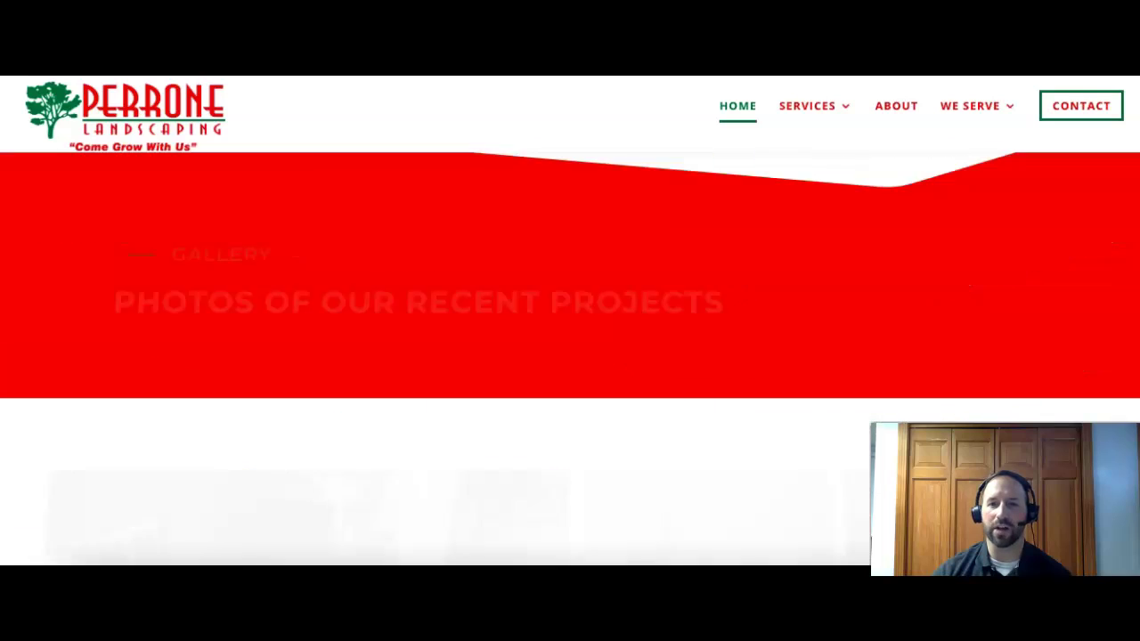
{"action": "scroll", "coordinate": [570, 357], "scroll_direction": "down", "scroll_amount": 6}
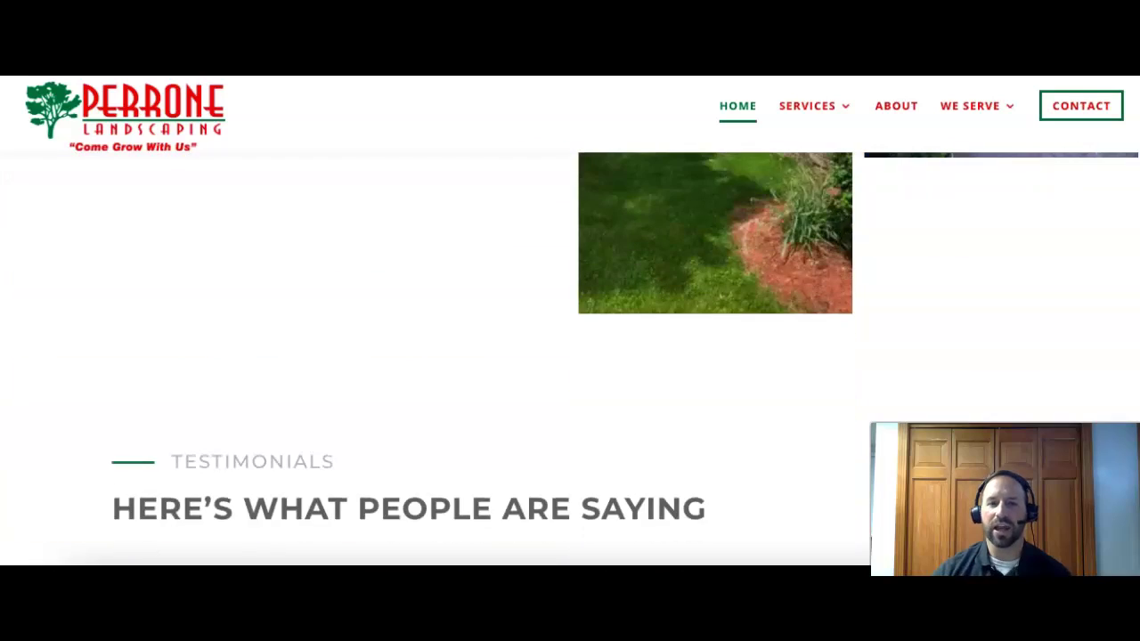
{"action": "scroll", "coordinate": [570, 357], "scroll_direction": "down", "scroll_amount": 1}
{"action": "scroll", "coordinate": [570, 356], "scroll_direction": "down", "scroll_amount": 10}
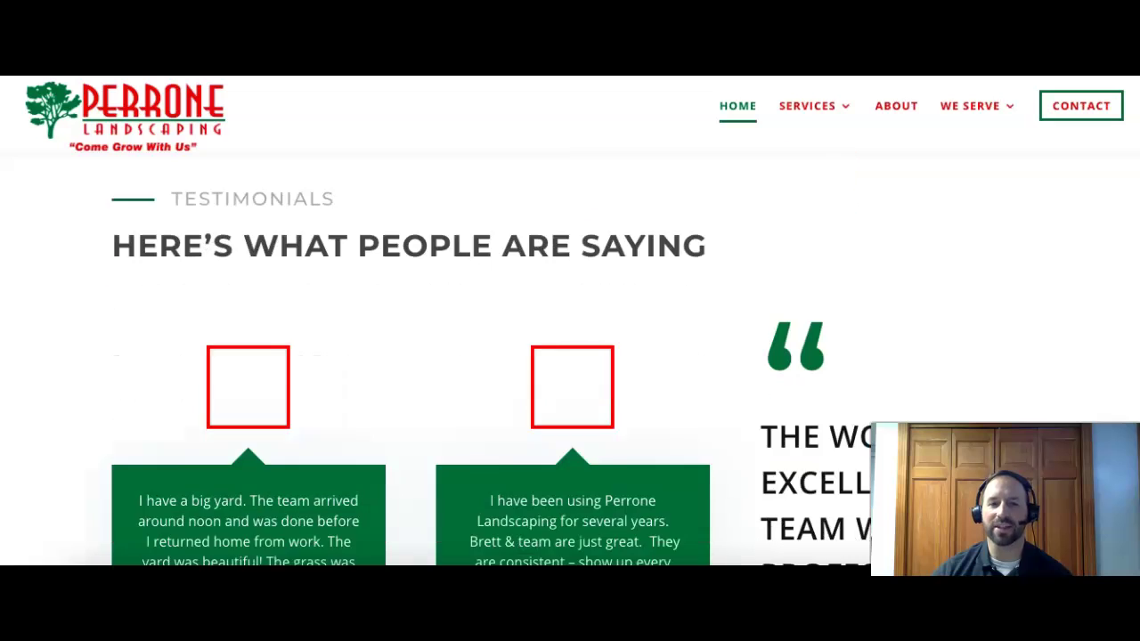
{"action": "scroll", "coordinate": [570, 356], "scroll_direction": "down", "scroll_amount": 10}
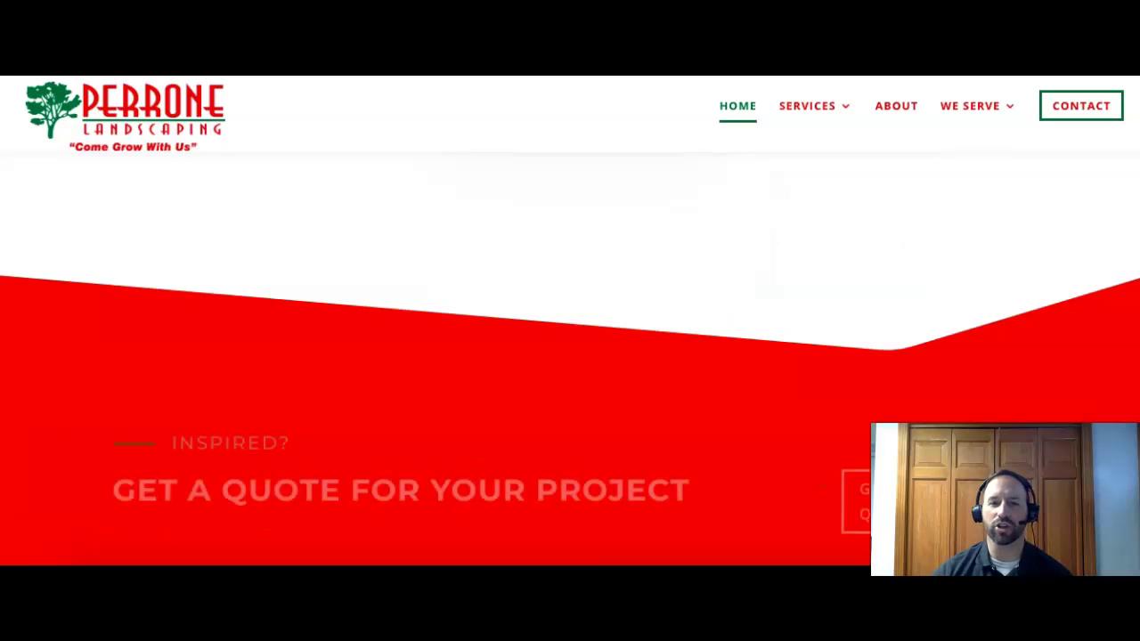
{"action": "scroll", "coordinate": [570, 357], "scroll_direction": "down", "scroll_amount": 10}
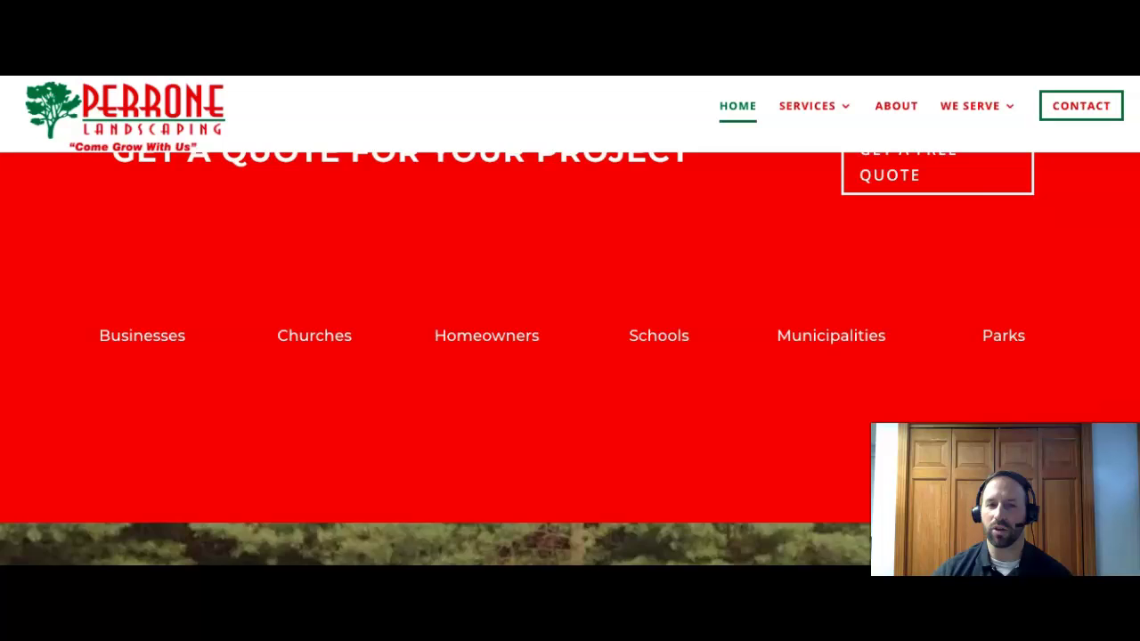
{"action": "scroll", "coordinate": [570, 357], "scroll_direction": "down", "scroll_amount": 1}
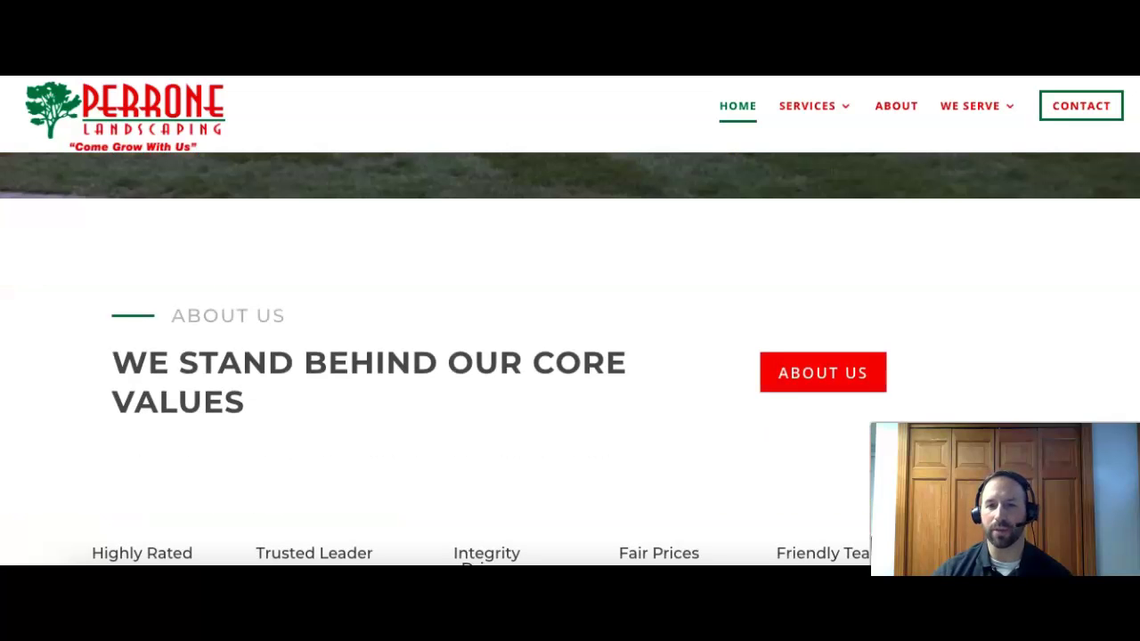
{"action": "scroll", "coordinate": [570, 357], "scroll_direction": "down", "scroll_amount": 4}
{"action": "scroll", "coordinate": [570, 357], "scroll_direction": "up", "scroll_amount": 4}
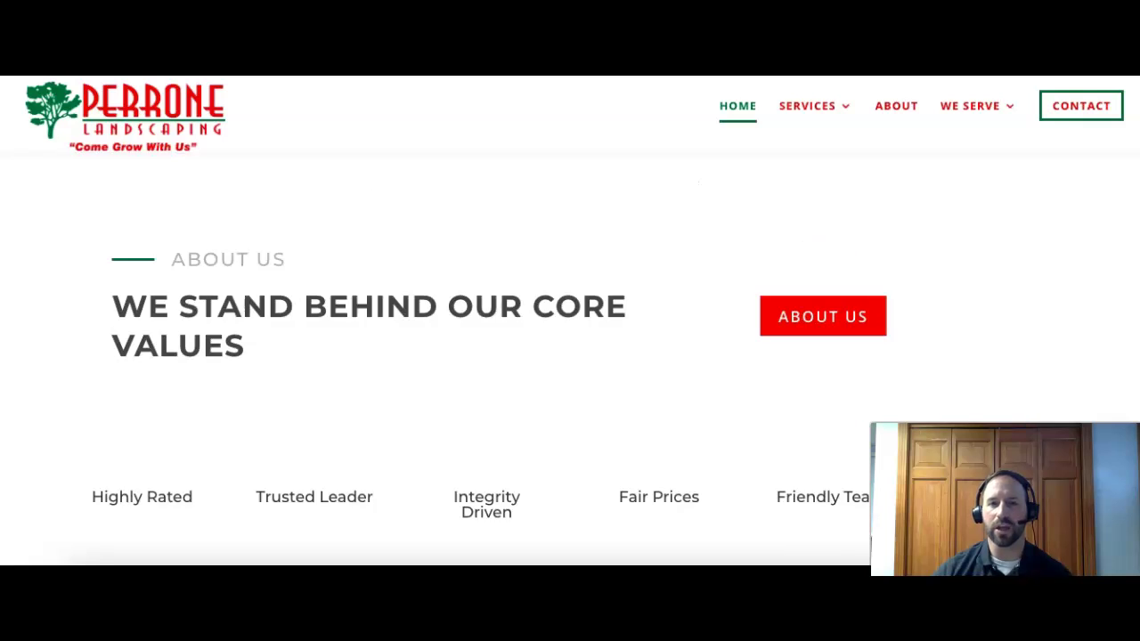
{"action": "scroll", "coordinate": [570, 357], "scroll_direction": "up", "scroll_amount": 5}
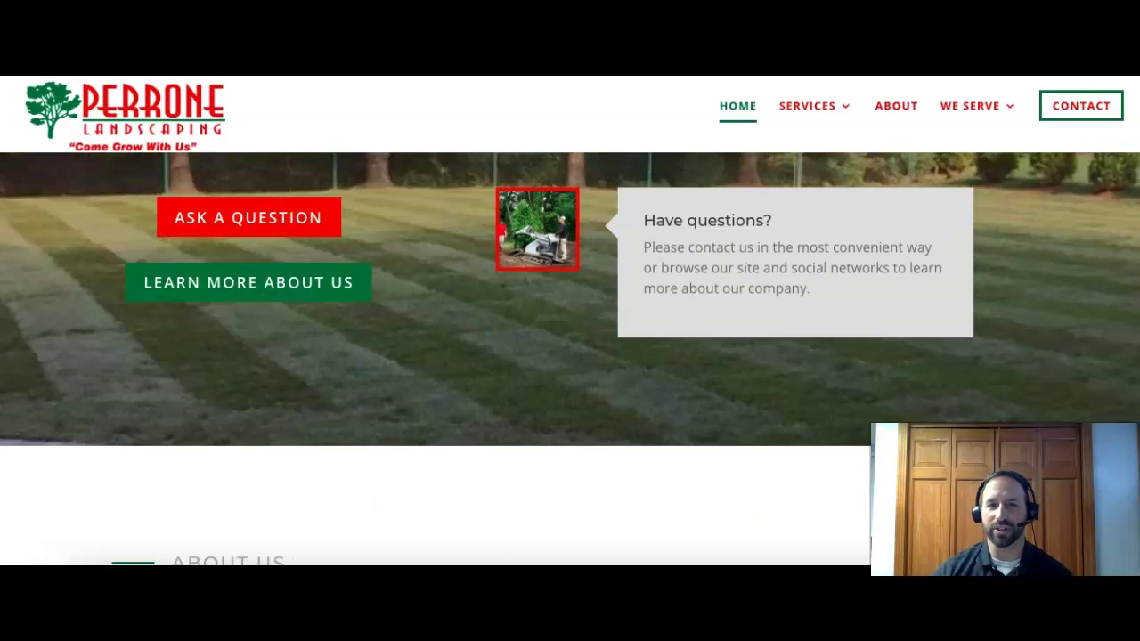
{"action": "scroll", "coordinate": [570, 356], "scroll_direction": "up", "scroll_amount": 10}
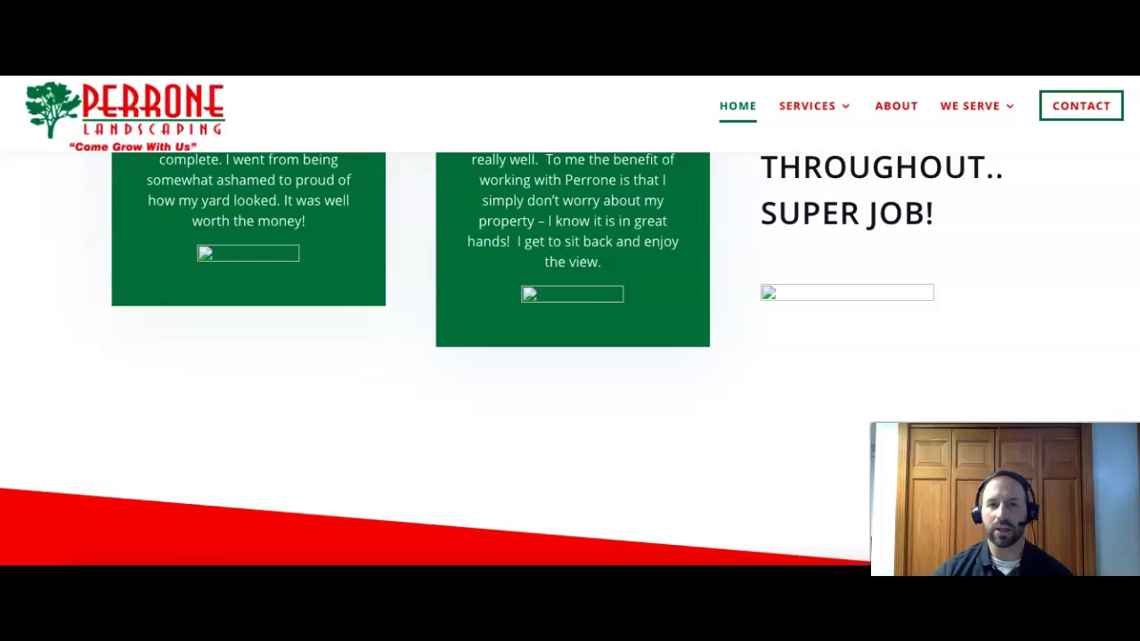
{"action": "scroll", "coordinate": [570, 356], "scroll_direction": "up", "scroll_amount": 8}
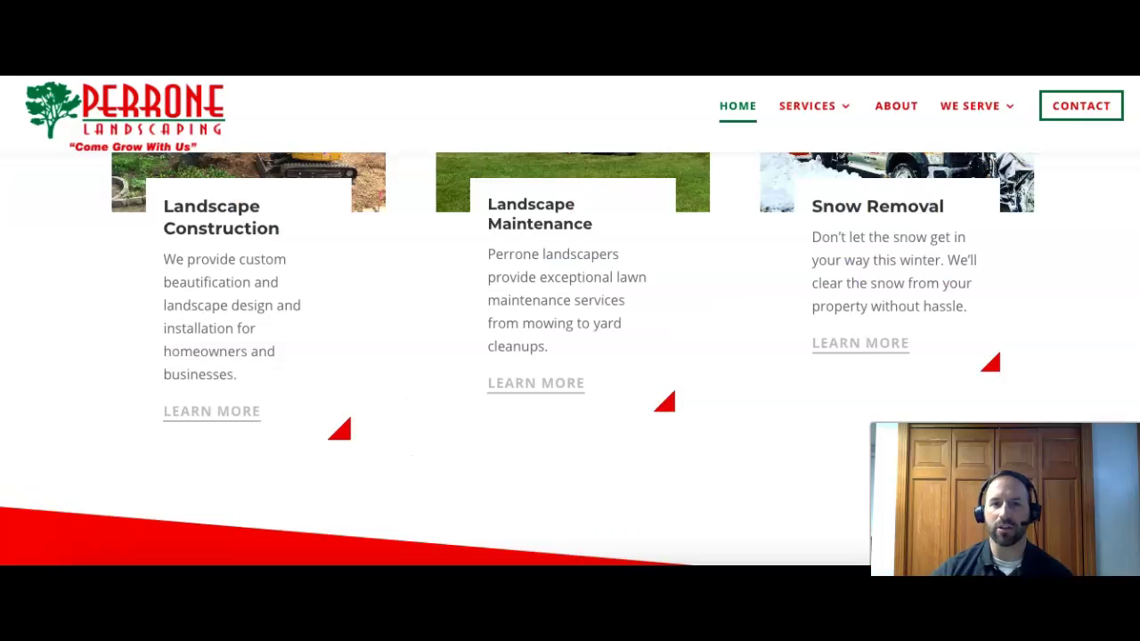
{"action": "scroll", "coordinate": [570, 356], "scroll_direction": "up", "scroll_amount": 5}
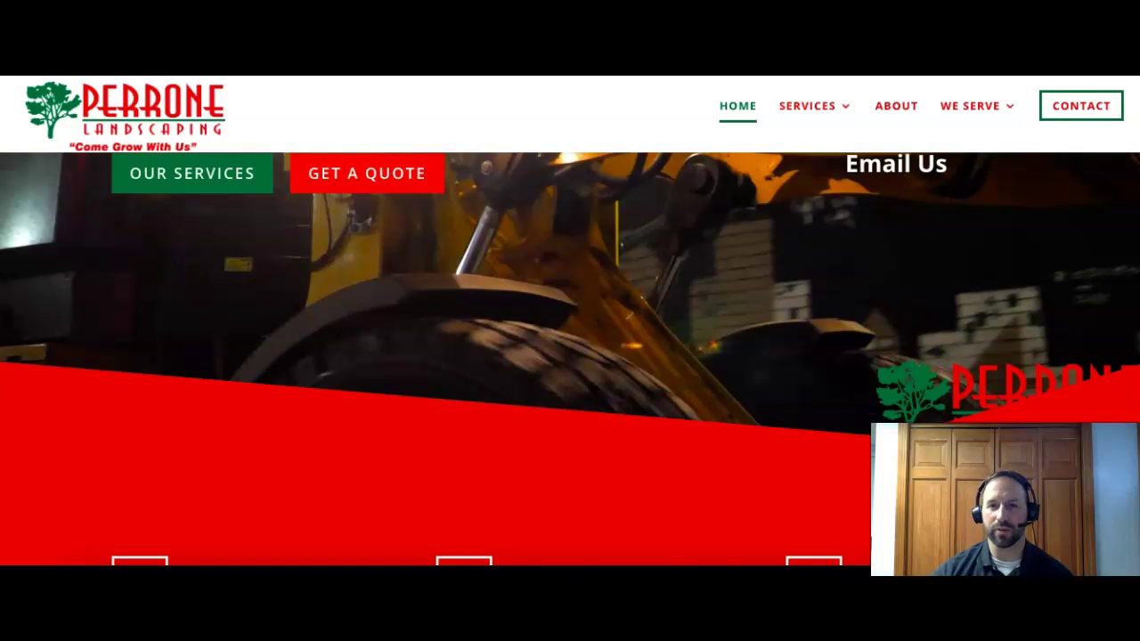
{"action": "scroll", "coordinate": [571, 356], "scroll_direction": "up", "scroll_amount": 2}
{"action": "scroll", "coordinate": [570, 356], "scroll_direction": "down", "scroll_amount": 8}
{"action": "scroll", "coordinate": [570, 356], "scroll_direction": "up", "scroll_amount": 2}
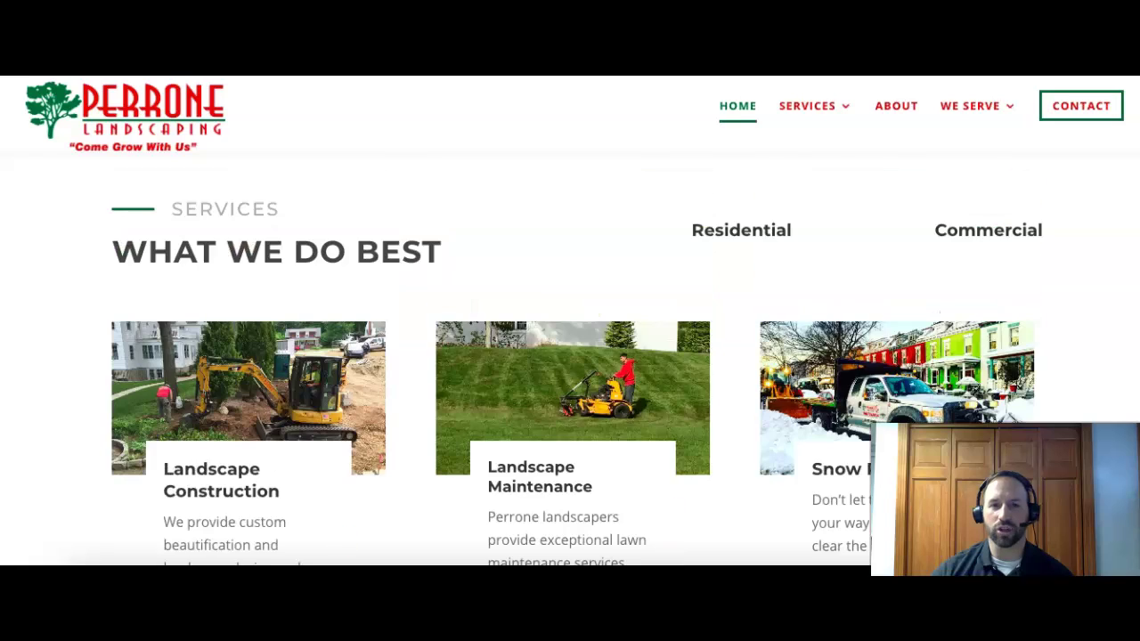
Step: Save the Landscape Maintenance photo with Save Image As to the Desktop as a JPEG
{"action": "right_click", "coordinate": [524, 363]}
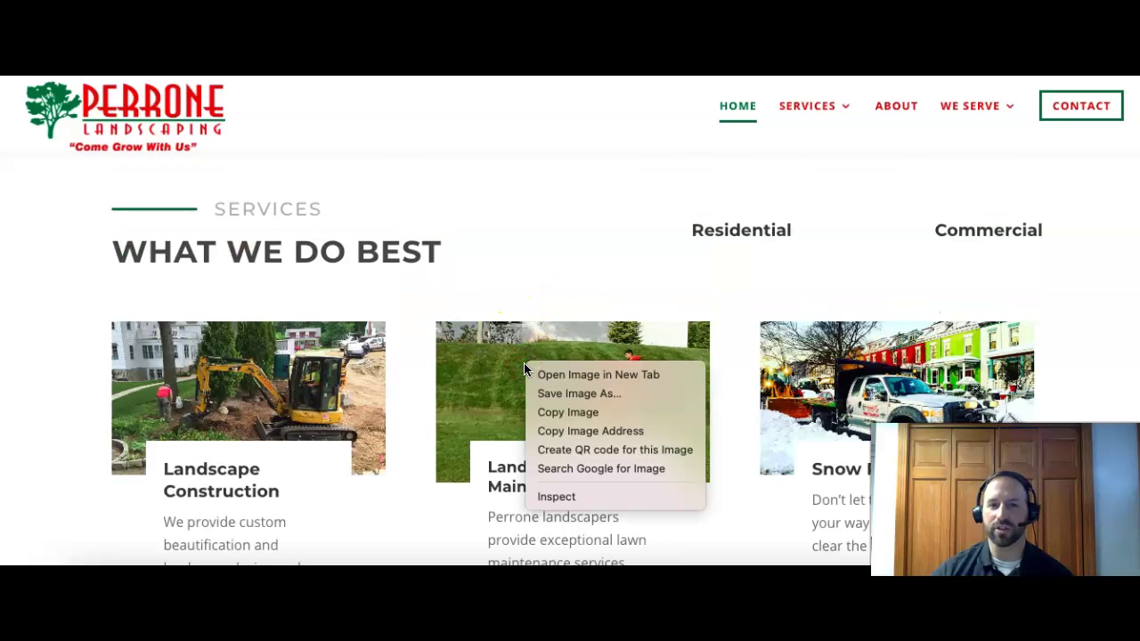
{"action": "left_click", "coordinate": [600, 392]}
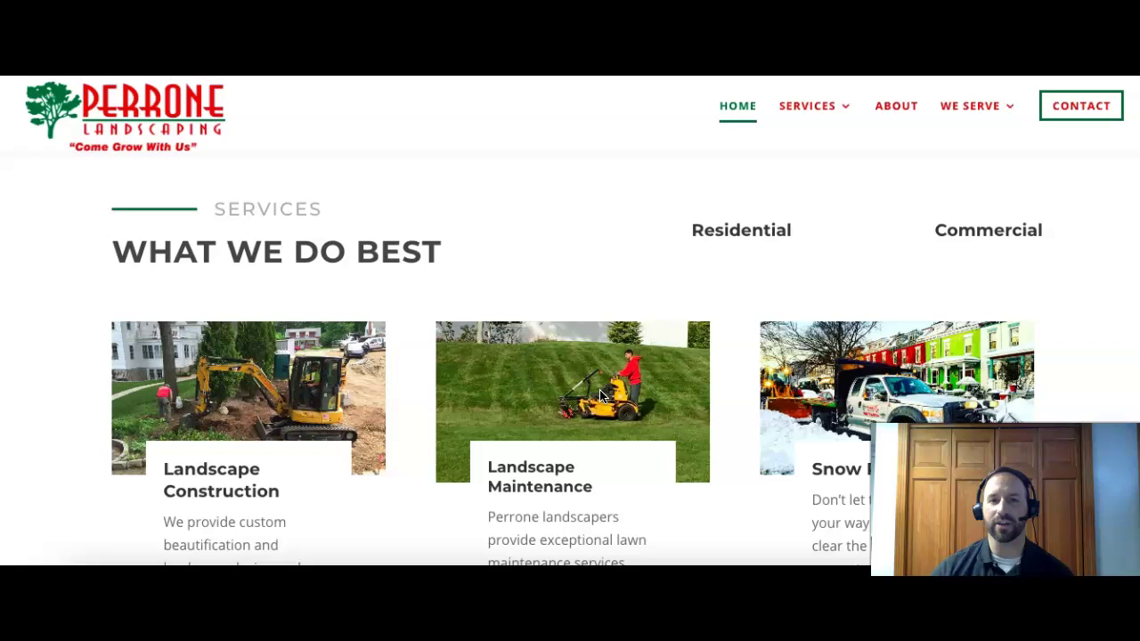
{"action": "left_click", "coordinate": [583, 317]}
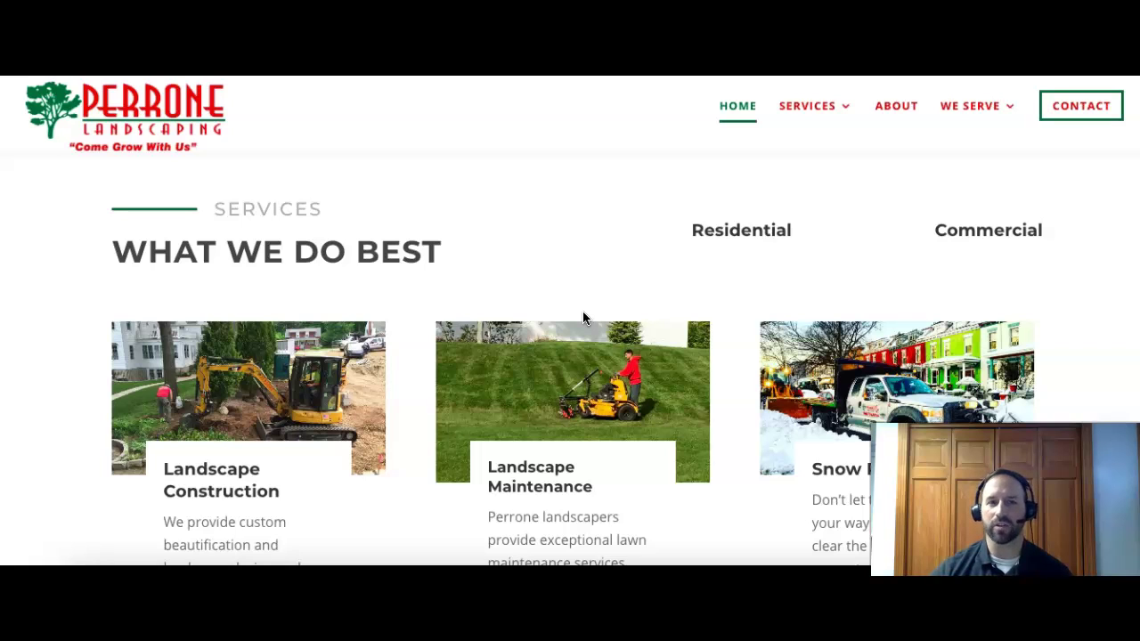
{"action": "key", "text": "super+s"}
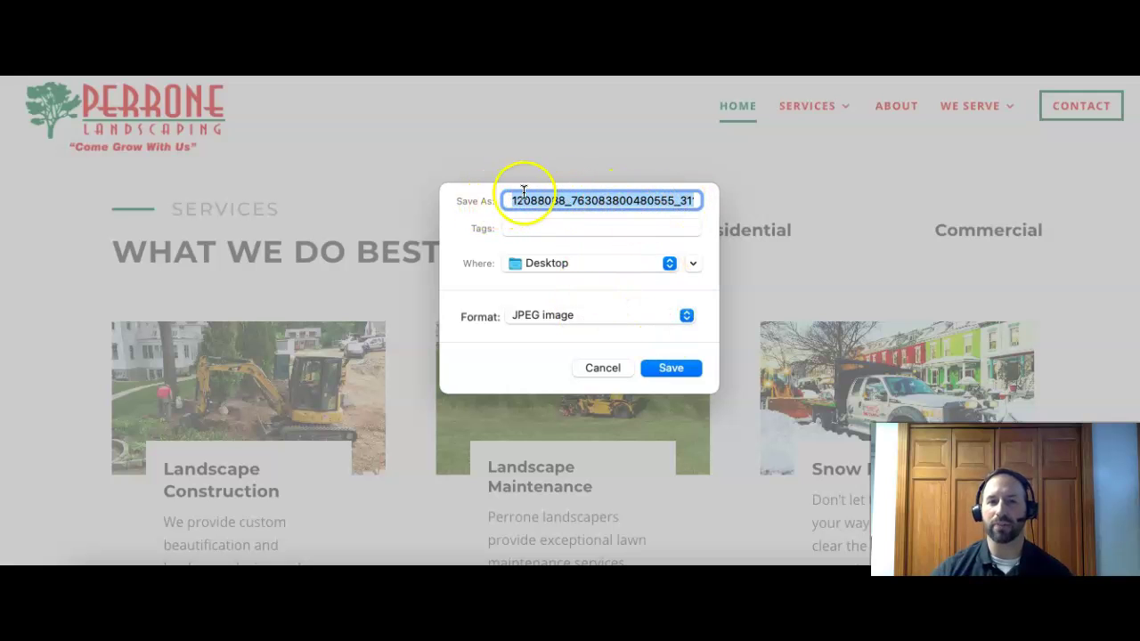
{"action": "left_click", "coordinate": [612, 368]}
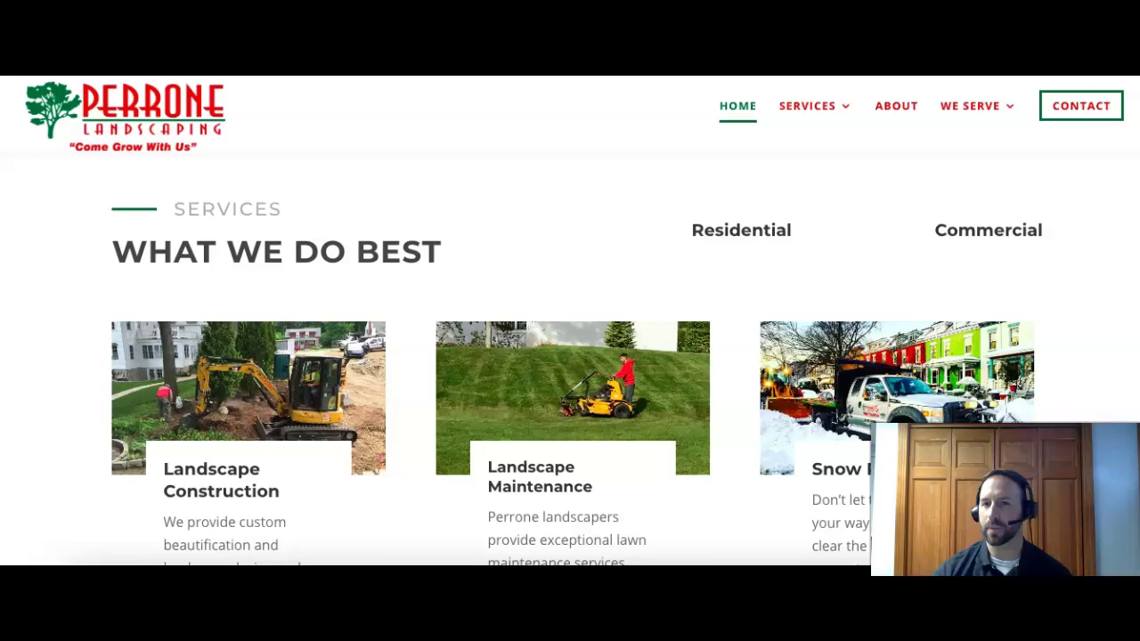
Step: Scroll the 'landscaping holden ma' results down to the map pack, where Perrone Landscaping leads at 4.3 stars
{"action": "scroll", "coordinate": [570, 359], "scroll_direction": "up", "scroll_amount": 1}
{"action": "scroll", "coordinate": [382, 94], "scroll_direction": "up", "scroll_amount": 5}
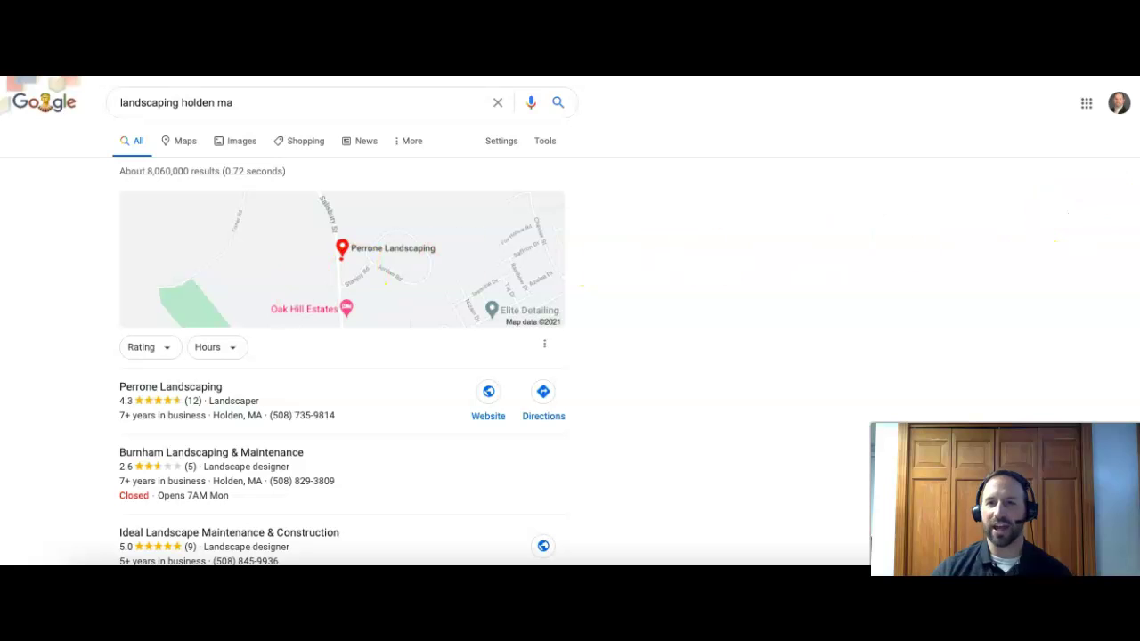
{"action": "scroll", "coordinate": [570, 321], "scroll_direction": "down", "scroll_amount": 2}
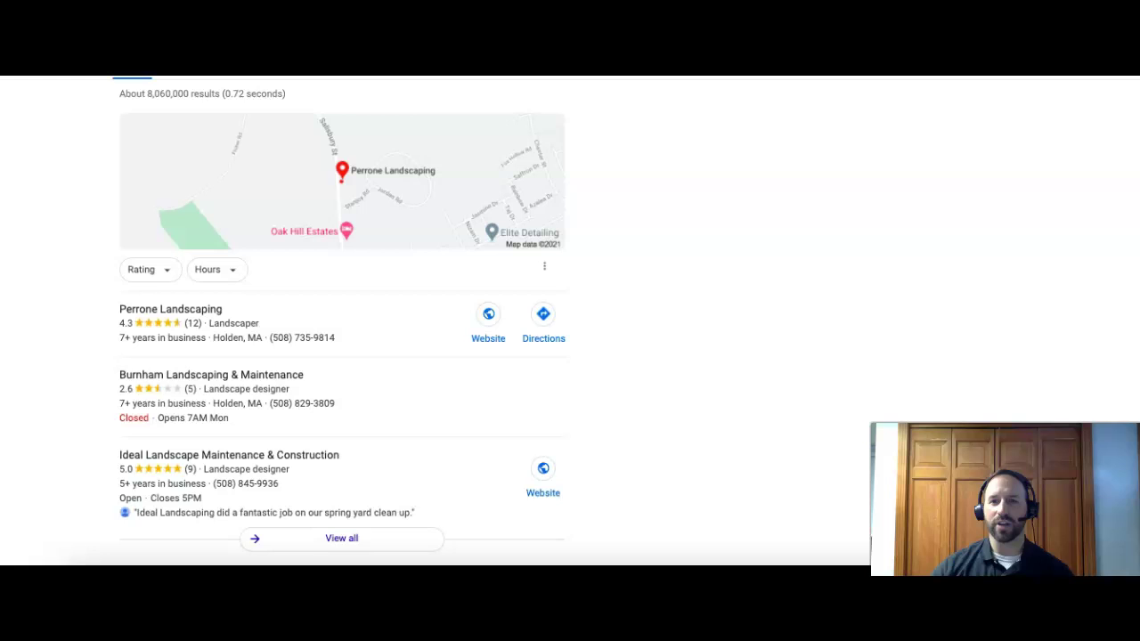
Step: Clear the stray text selection and scroll back up to the map pack and local listings
{"action": "scroll", "coordinate": [609, 293], "scroll_direction": "down", "scroll_amount": 1}
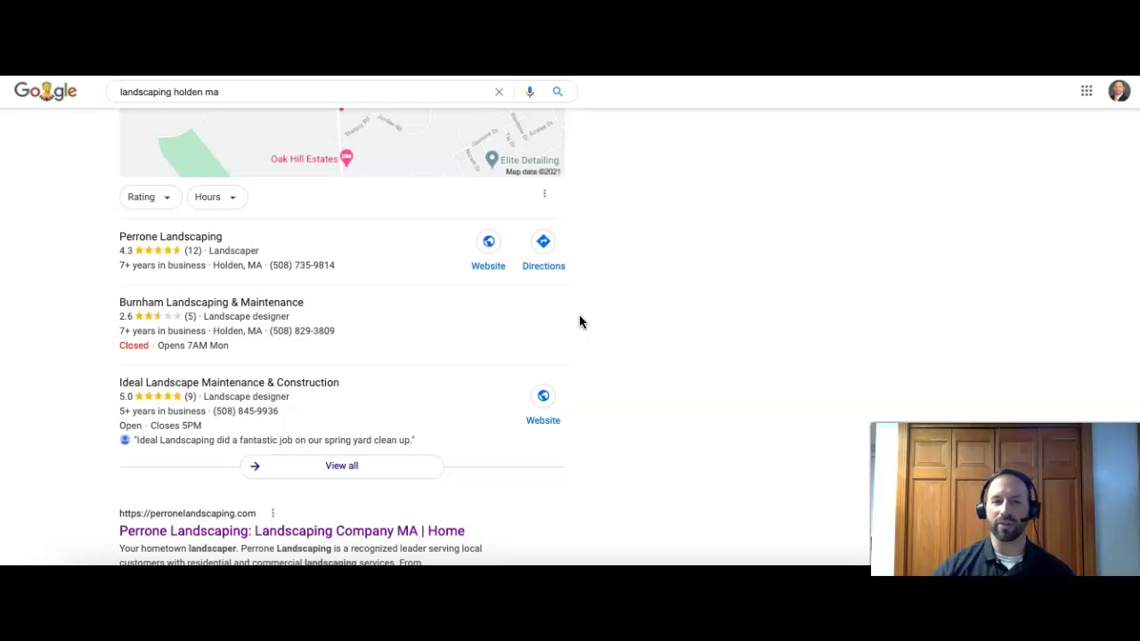
{"action": "scroll", "coordinate": [963, 258], "scroll_direction": "down", "scroll_amount": 5}
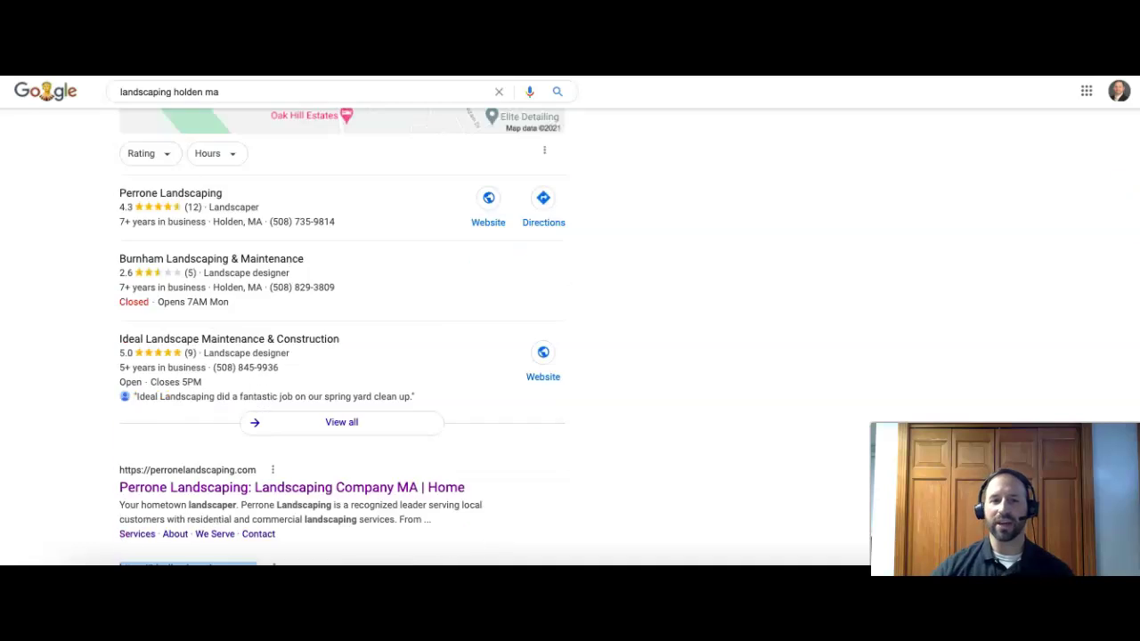
{"action": "left_click", "coordinate": [963, 258]}
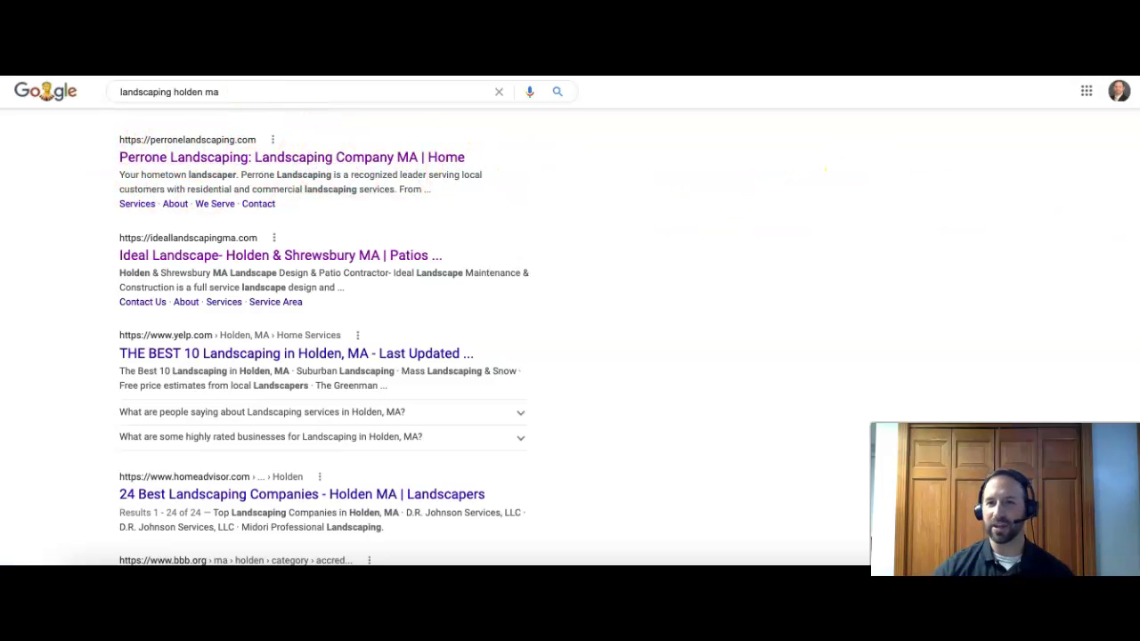
{"action": "scroll", "coordinate": [445, 151], "scroll_direction": "up", "scroll_amount": 6}
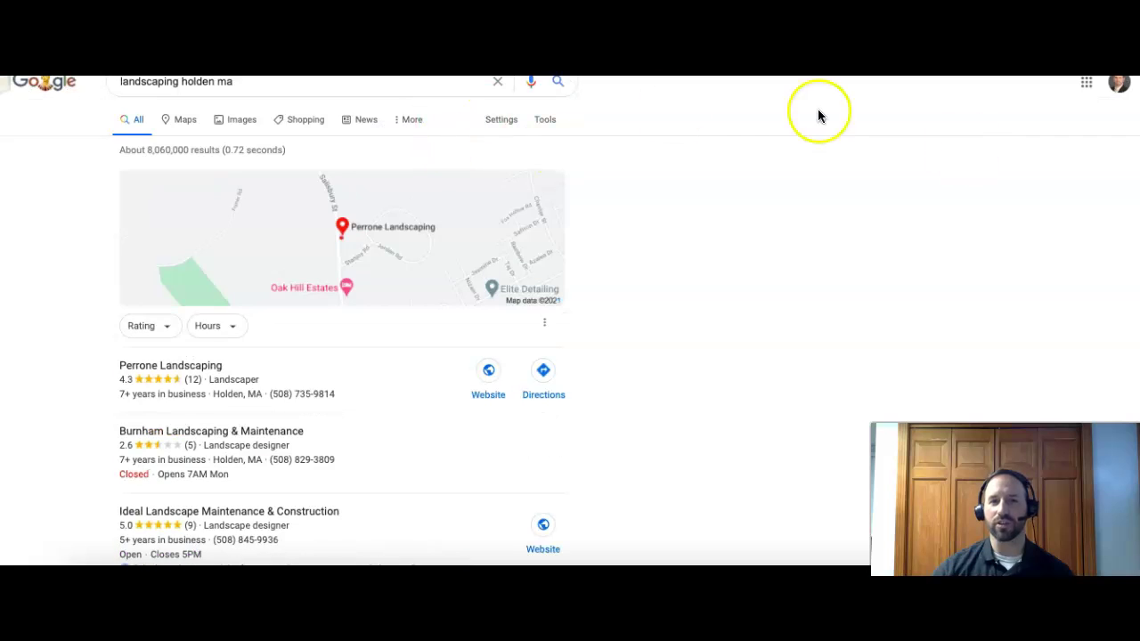
{"action": "scroll", "coordinate": [570, 321], "scroll_direction": "up", "scroll_amount": 1}
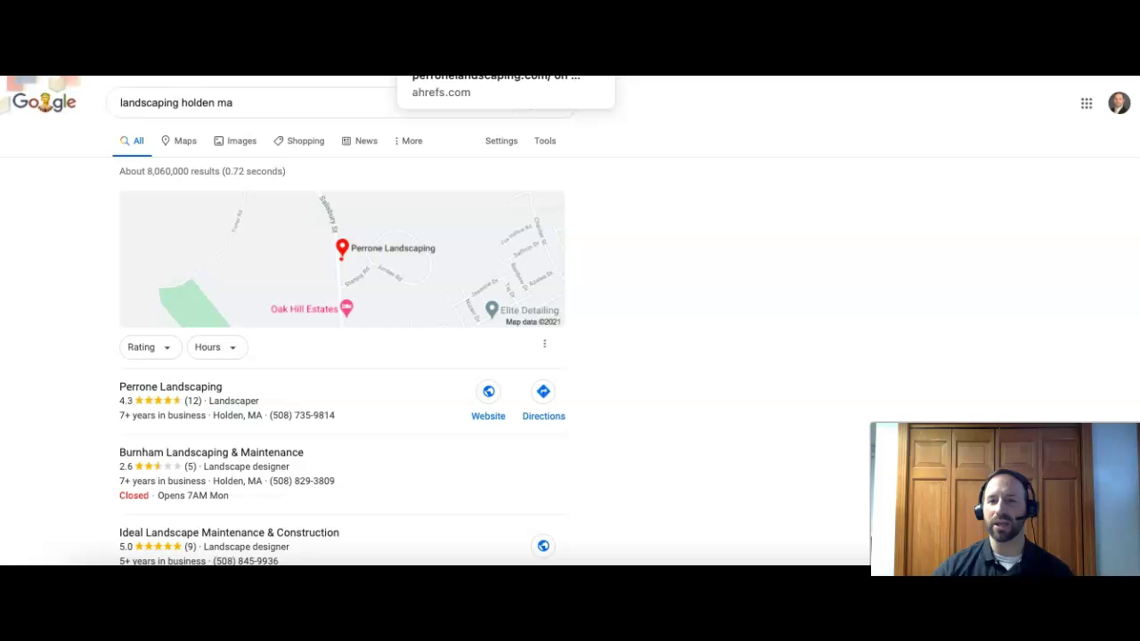
Step: Load perronelandscaping.com in Site Explorer and highlight 10 referring domains, 36 backlinks, 39 keywords, 41 traffic
{"action": "key", "text": "Return"}
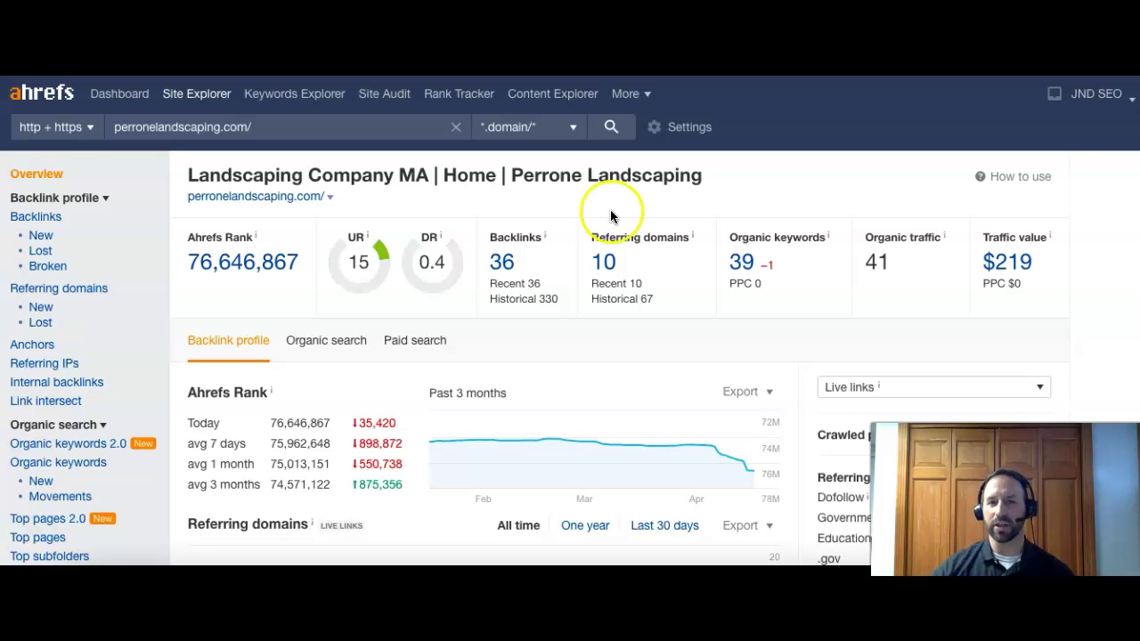
{"action": "left_click_drag", "start_coordinate": [634, 258], "coordinate": [586, 254]}
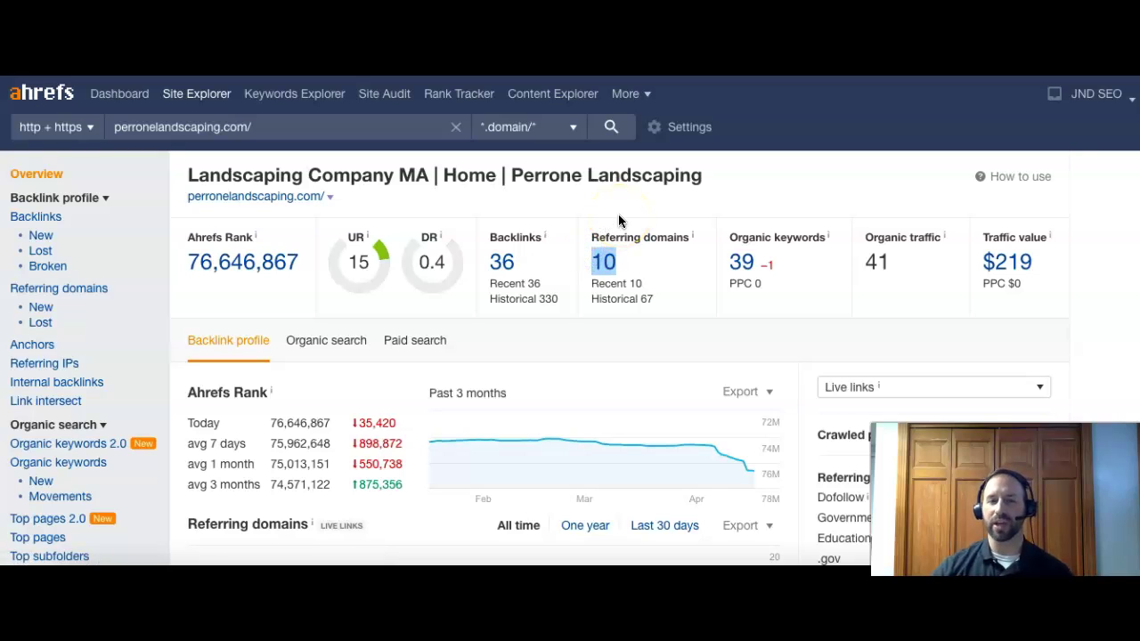
{"action": "left_click_drag", "start_coordinate": [538, 264], "coordinate": [483, 243]}
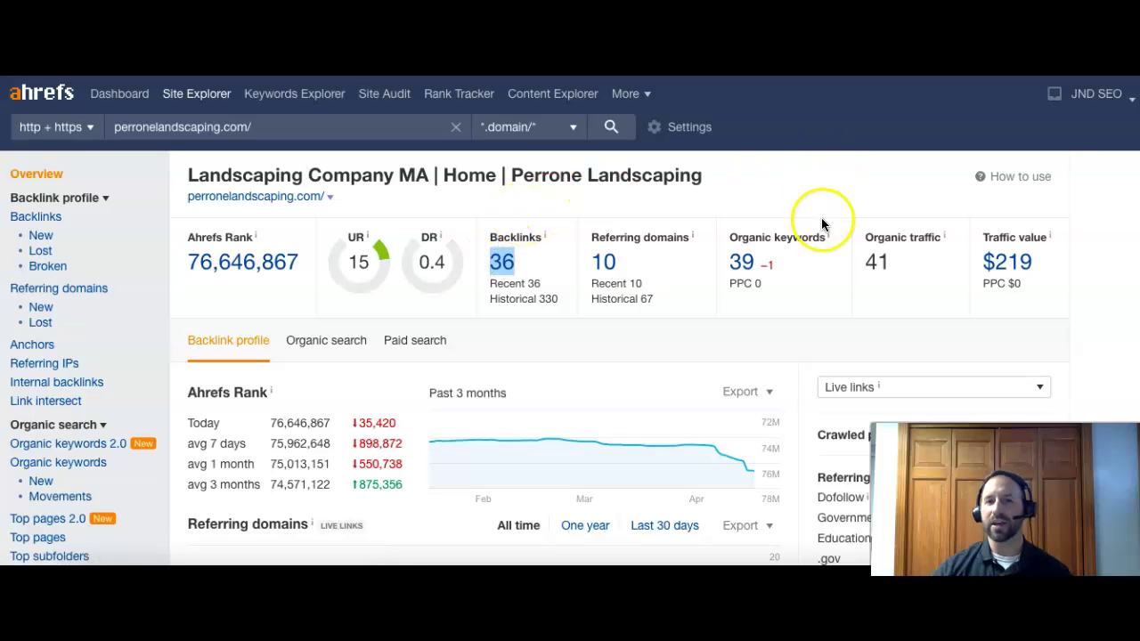
{"action": "left_click", "coordinate": [739, 258]}
{"action": "left_click_drag", "start_coordinate": [739, 259], "coordinate": [827, 256]}
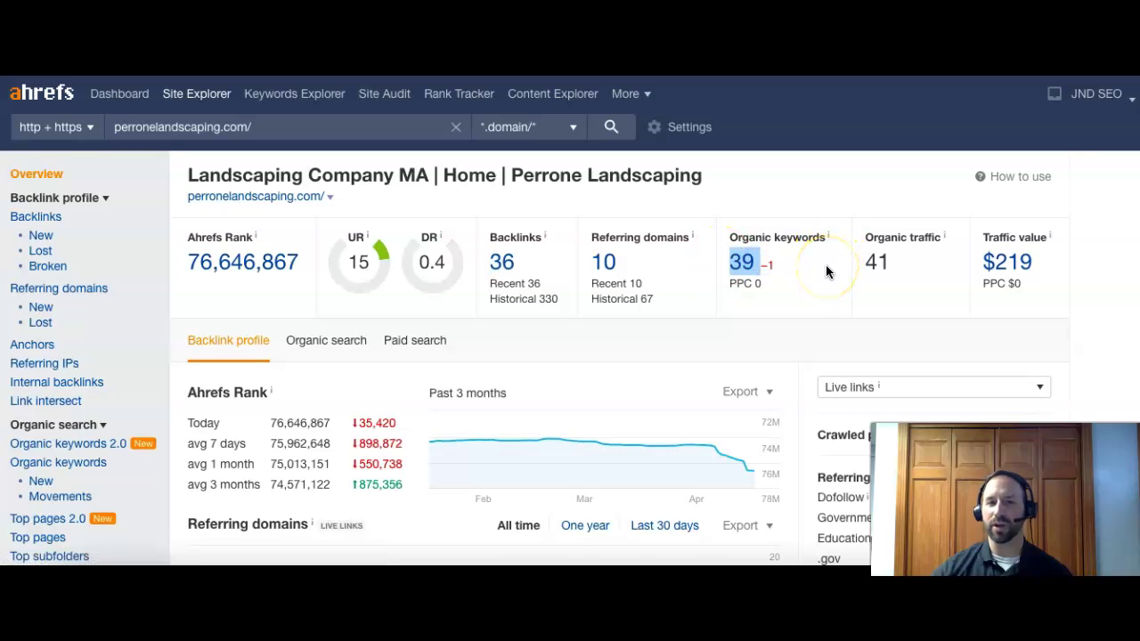
{"action": "left_click_drag", "start_coordinate": [906, 264], "coordinate": [888, 229]}
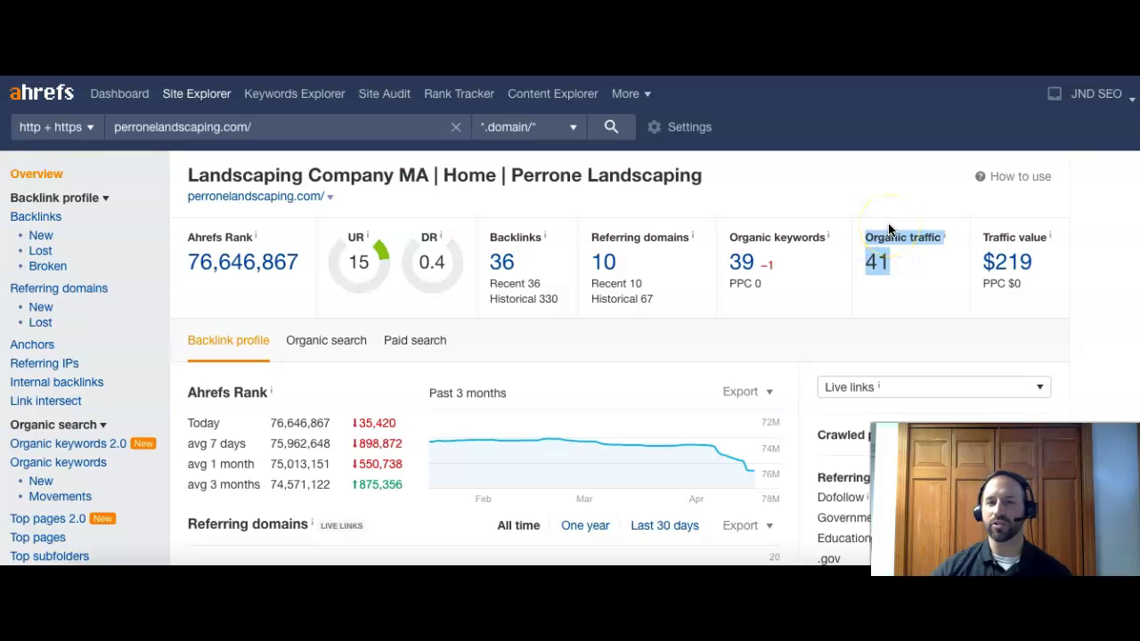
{"action": "left_click", "coordinate": [887, 204]}
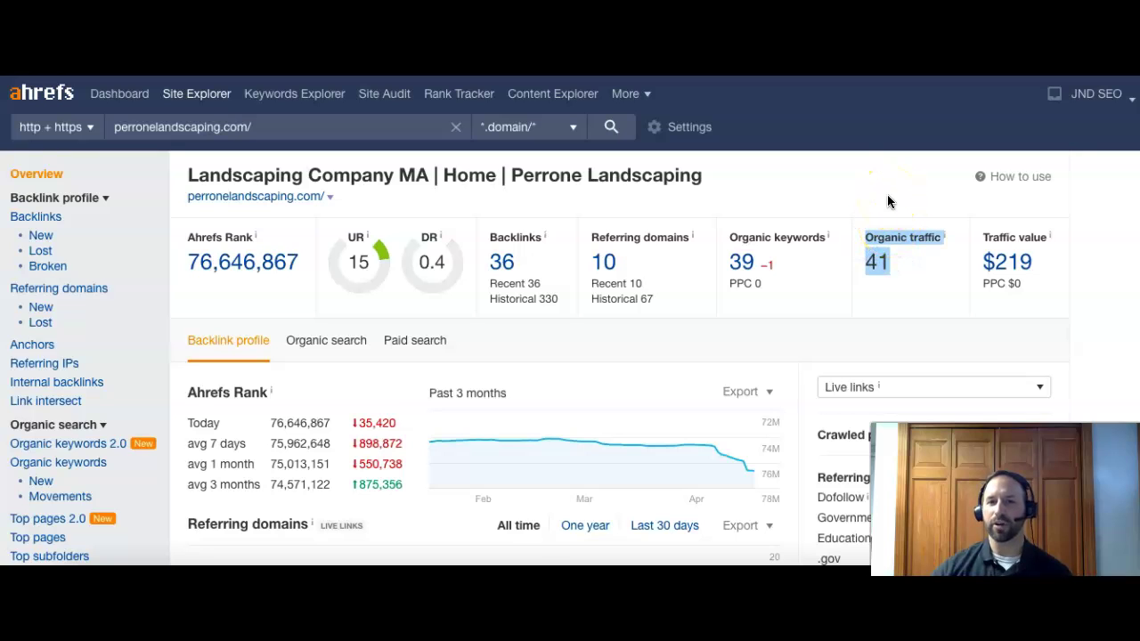
Step: Open the 39 organic keywords report and highlight 'perrone landscaping' ranking at position 1
{"action": "left_click", "coordinate": [743, 259]}
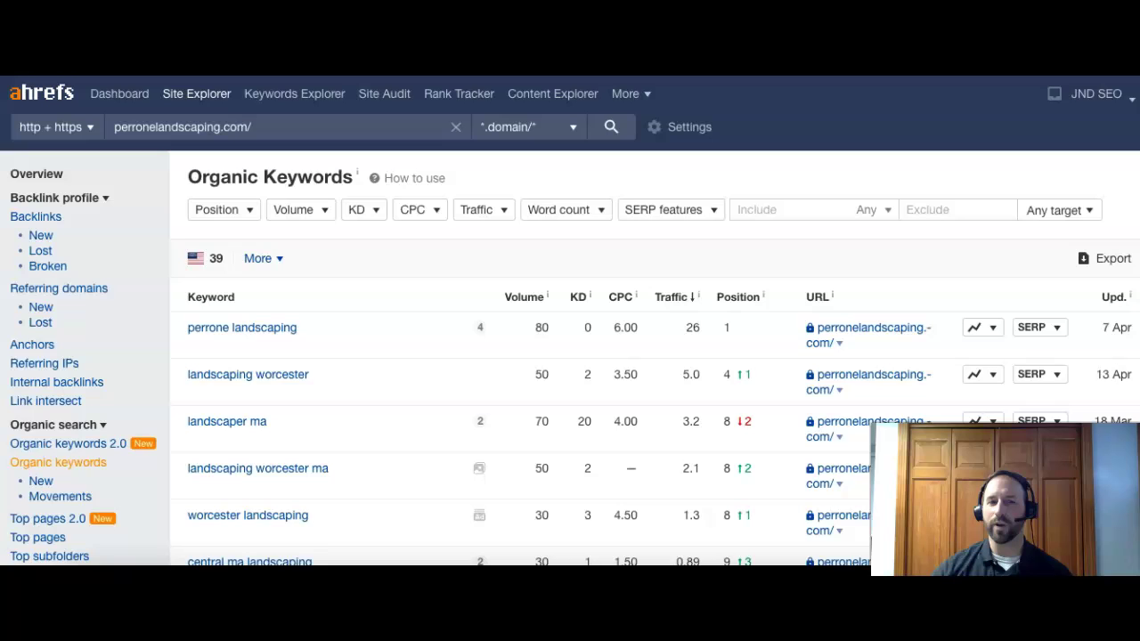
{"action": "scroll", "coordinate": [375, 250], "scroll_direction": "down", "scroll_amount": 3}
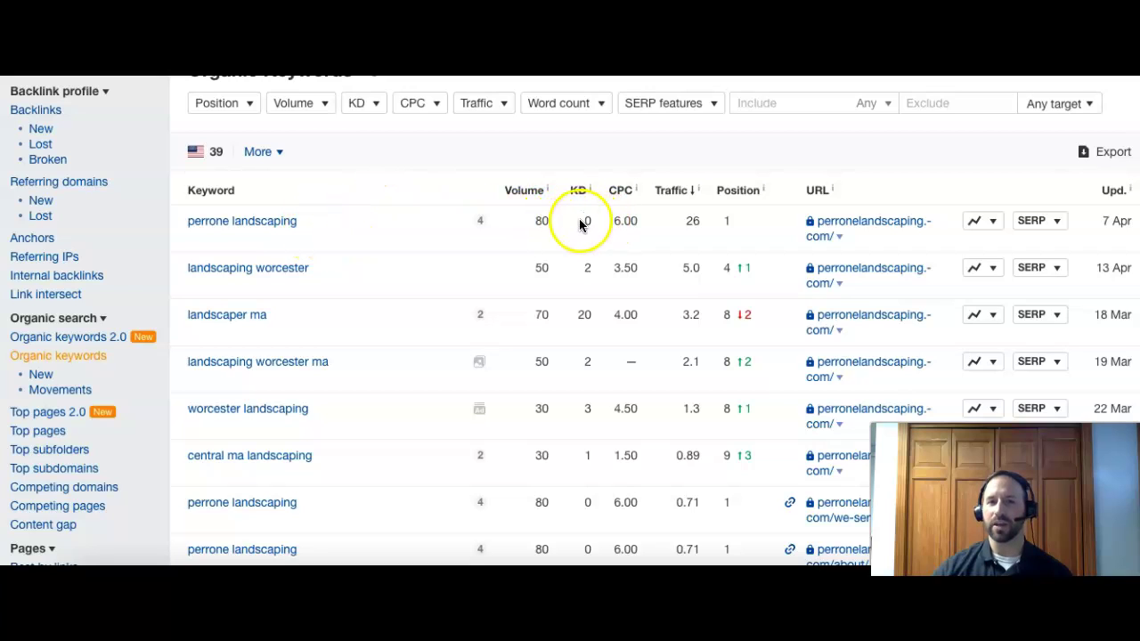
{"action": "left_click", "coordinate": [547, 222]}
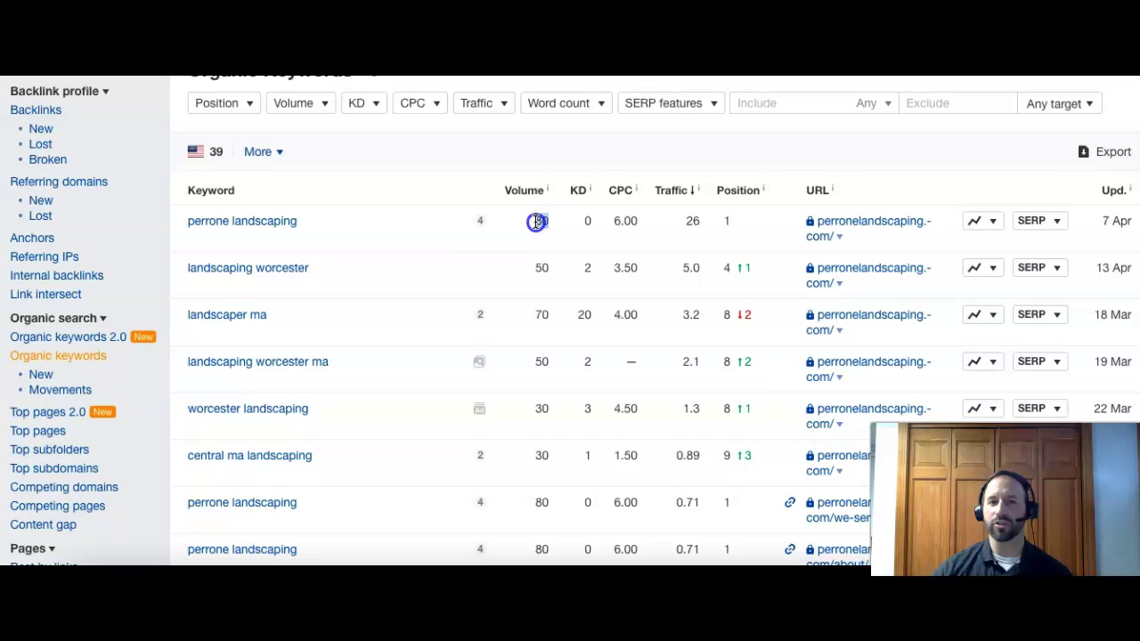
{"action": "left_click", "coordinate": [736, 224]}
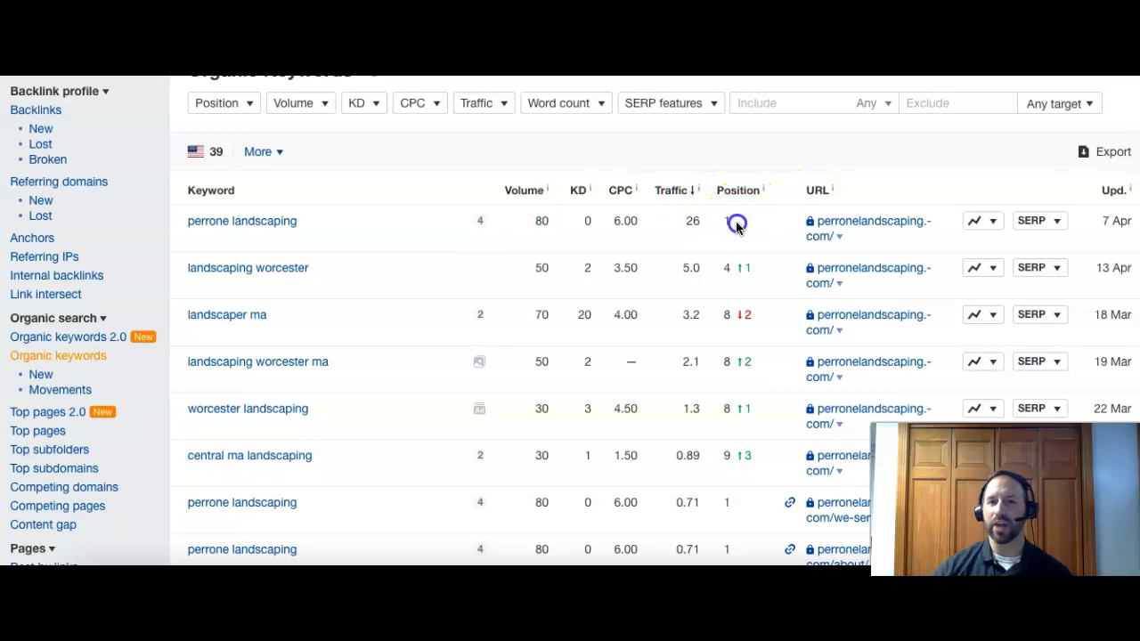
{"action": "left_click_drag", "start_coordinate": [736, 225], "coordinate": [720, 223]}
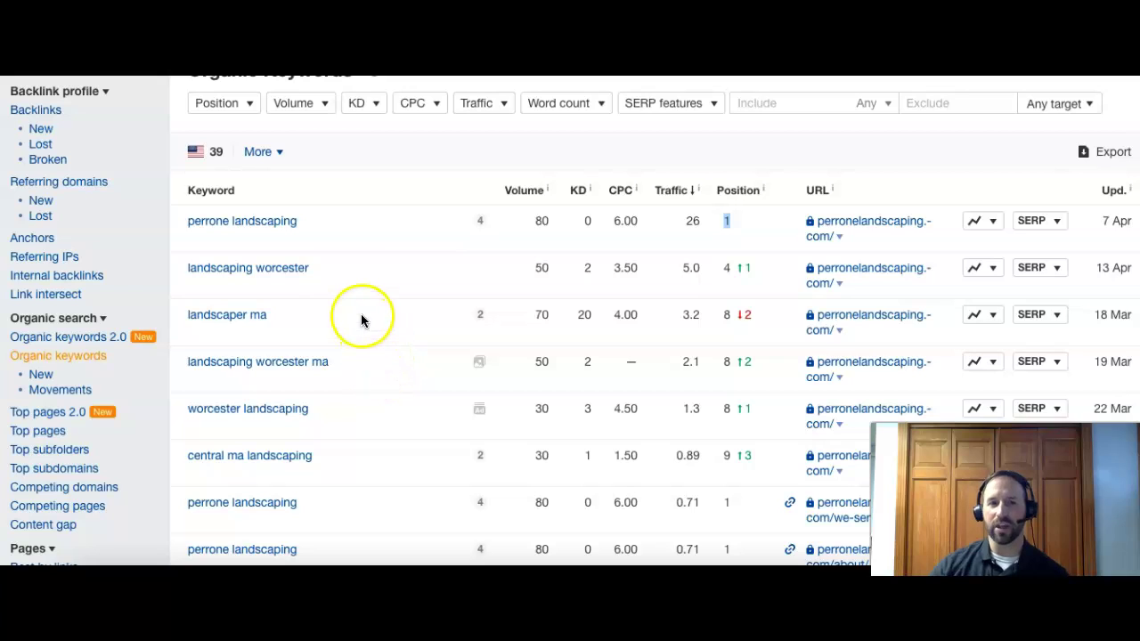
Step: Highlight 'landscaping worcester' (volume 50) and 'landscaper ma' (volume 70, position 8) with their figures
{"action": "left_click_drag", "start_coordinate": [311, 268], "coordinate": [185, 268]}
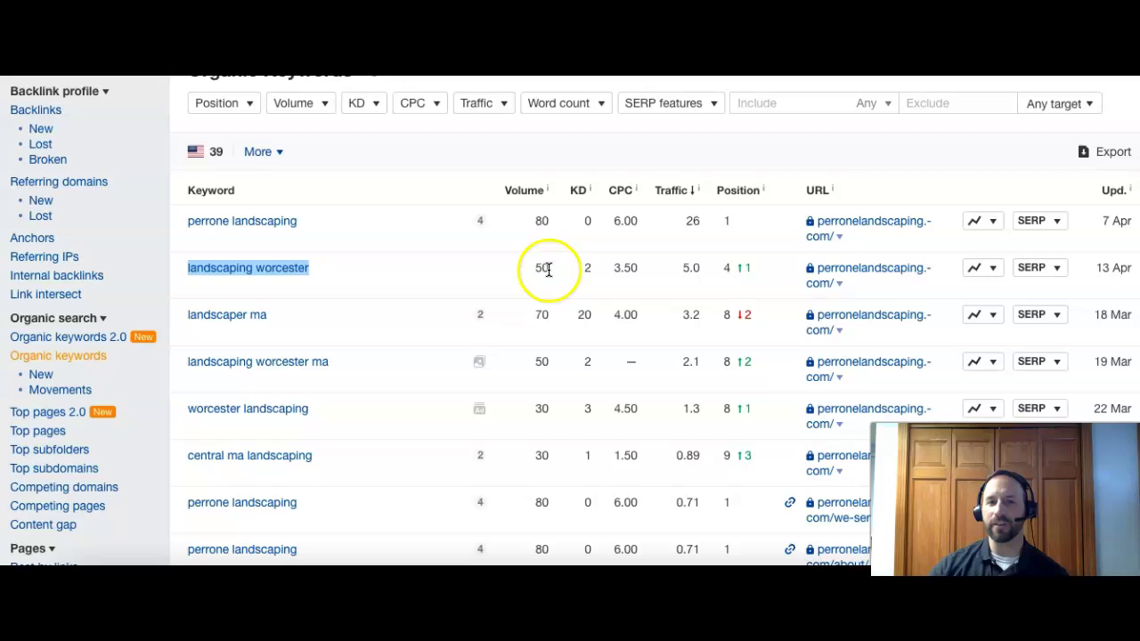
{"action": "left_click_drag", "start_coordinate": [550, 268], "coordinate": [534, 267]}
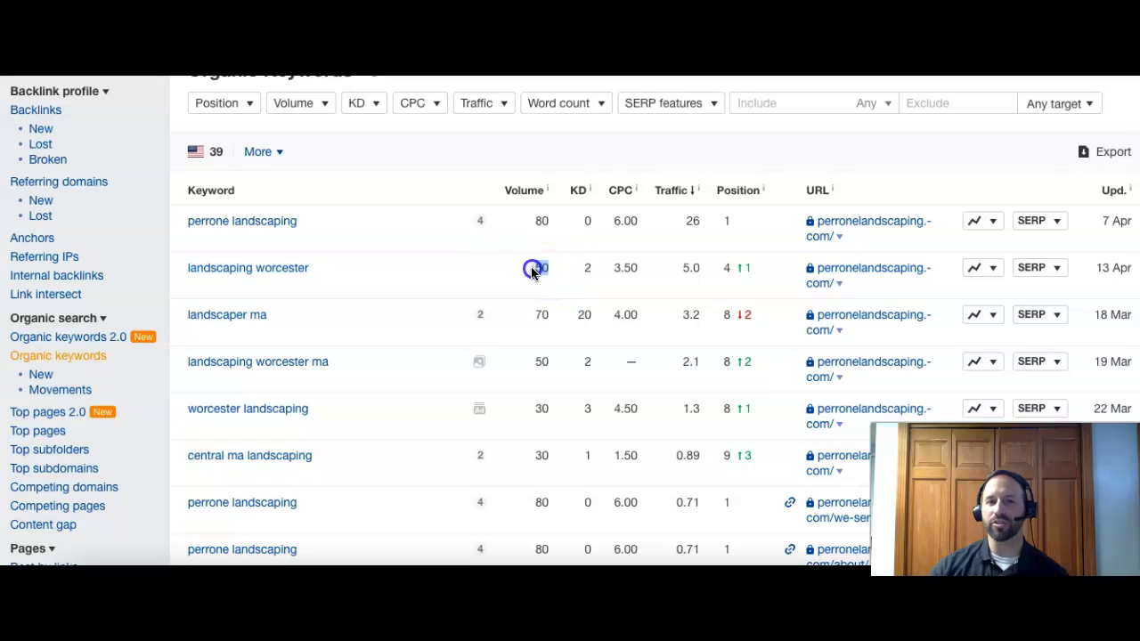
{"action": "left_click", "coordinate": [721, 269]}
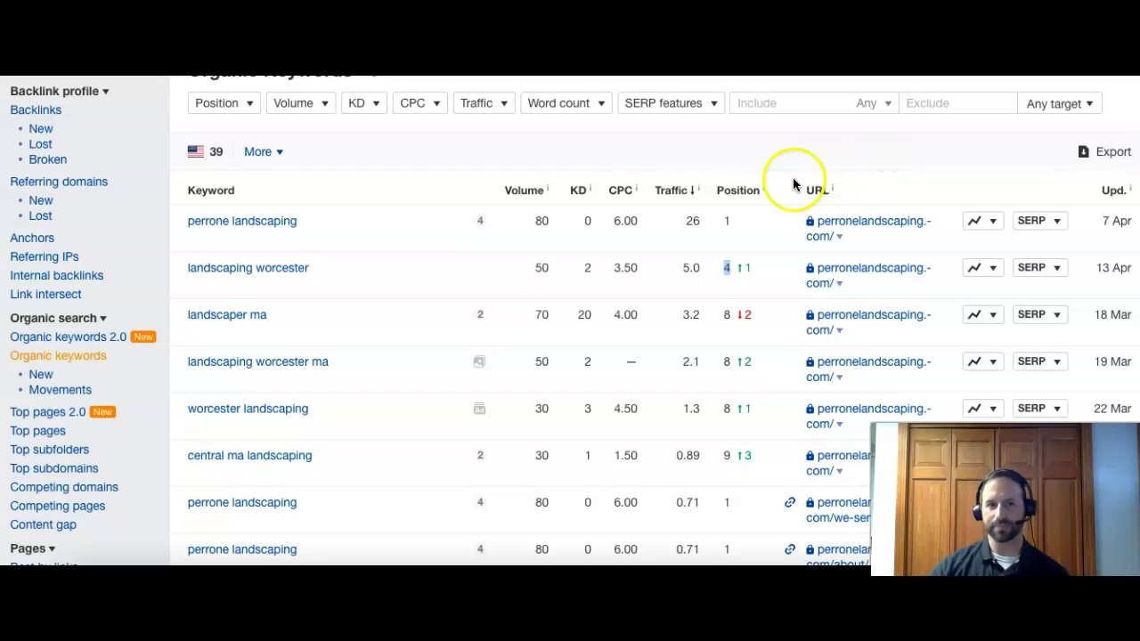
{"action": "left_click_drag", "start_coordinate": [276, 314], "coordinate": [188, 317]}
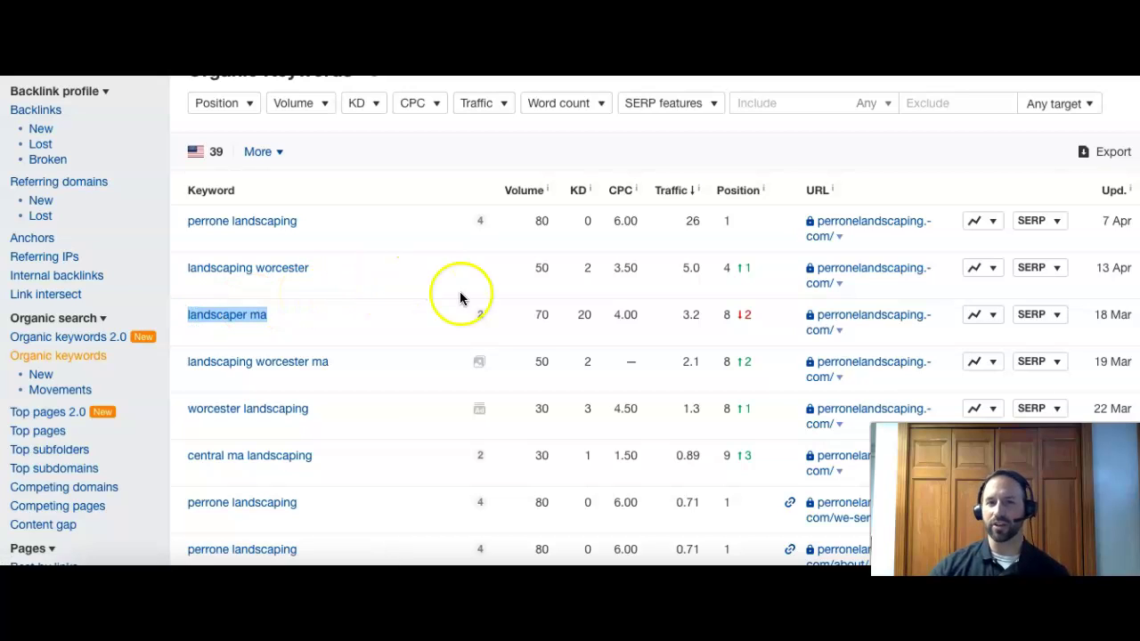
{"action": "left_click", "coordinate": [540, 317]}
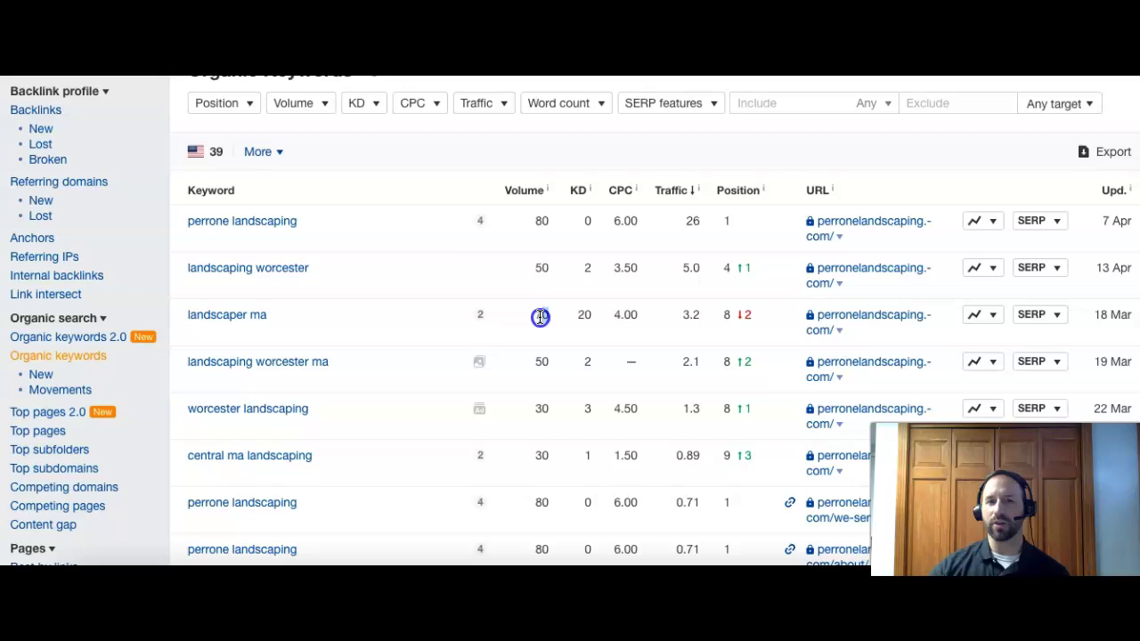
{"action": "double_click", "coordinate": [731, 318]}
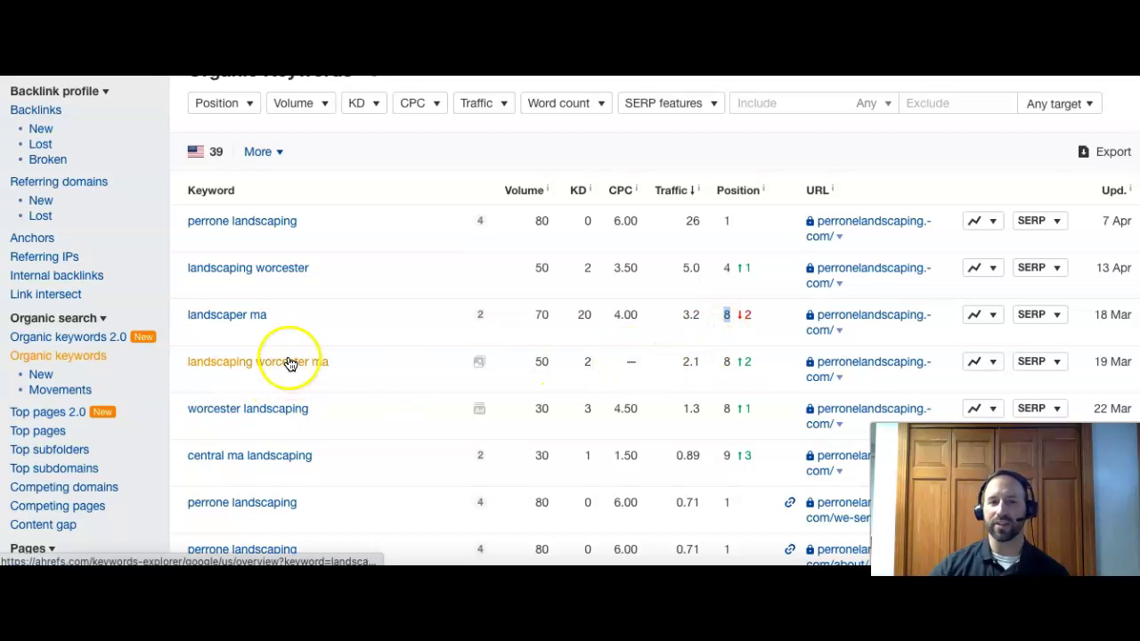
Step: Highlight 'landscaping worcester ma' (volume 50, position 8), then 'worcester landscaping' and 'central ma landscaping'
{"action": "left_click_drag", "start_coordinate": [344, 365], "coordinate": [178, 364]}
{"action": "left_click", "coordinate": [538, 365]}
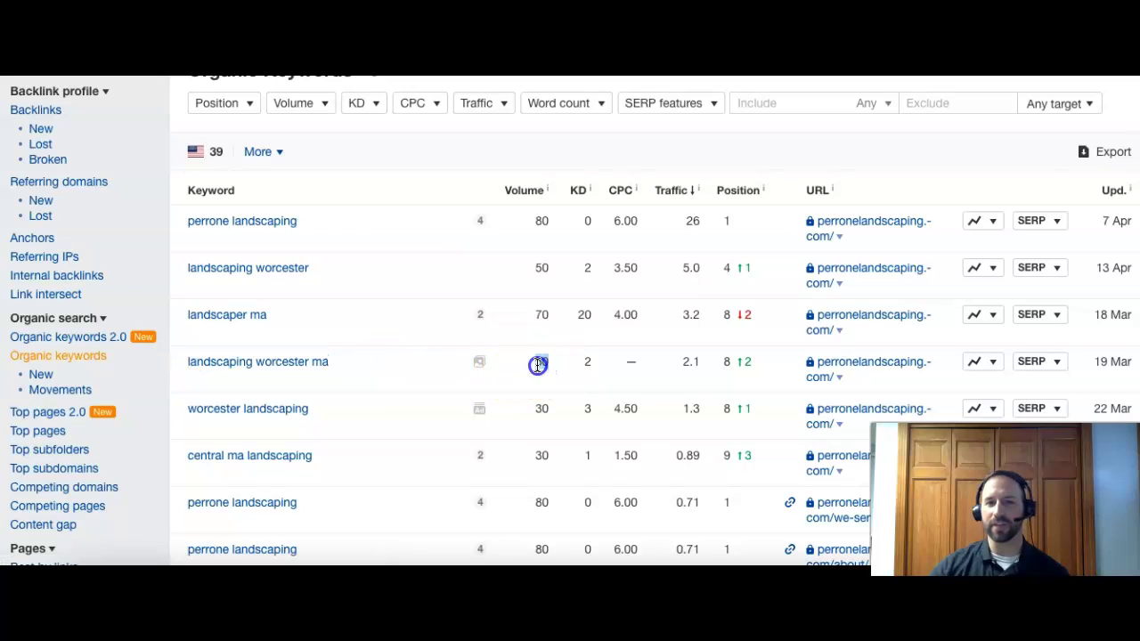
{"action": "double_click", "coordinate": [718, 367]}
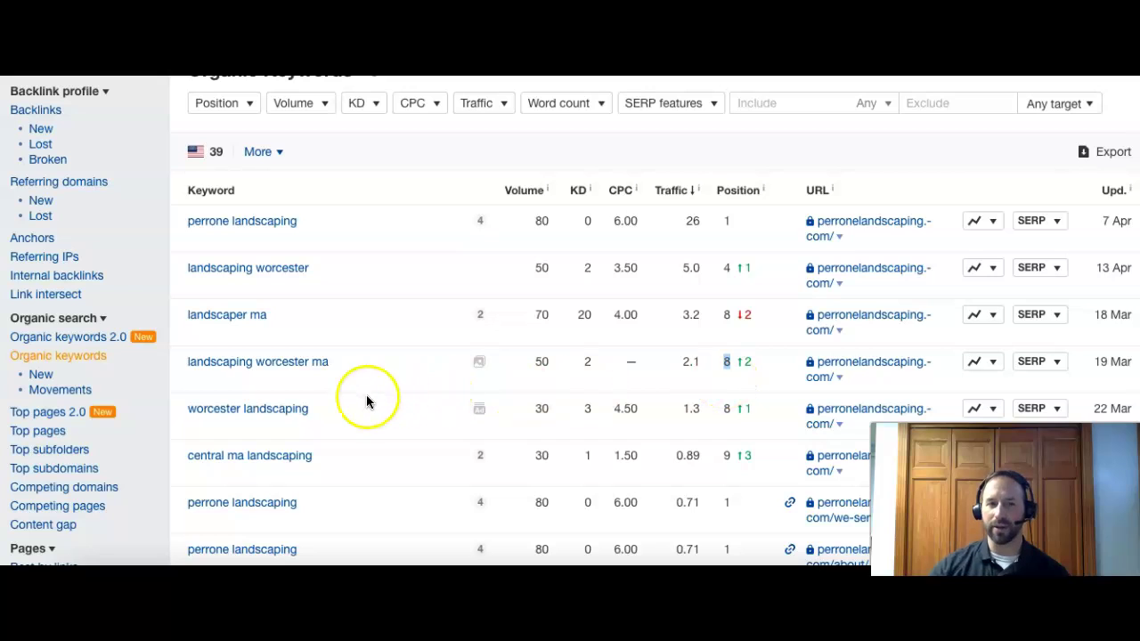
{"action": "left_click_drag", "start_coordinate": [331, 407], "coordinate": [205, 408]}
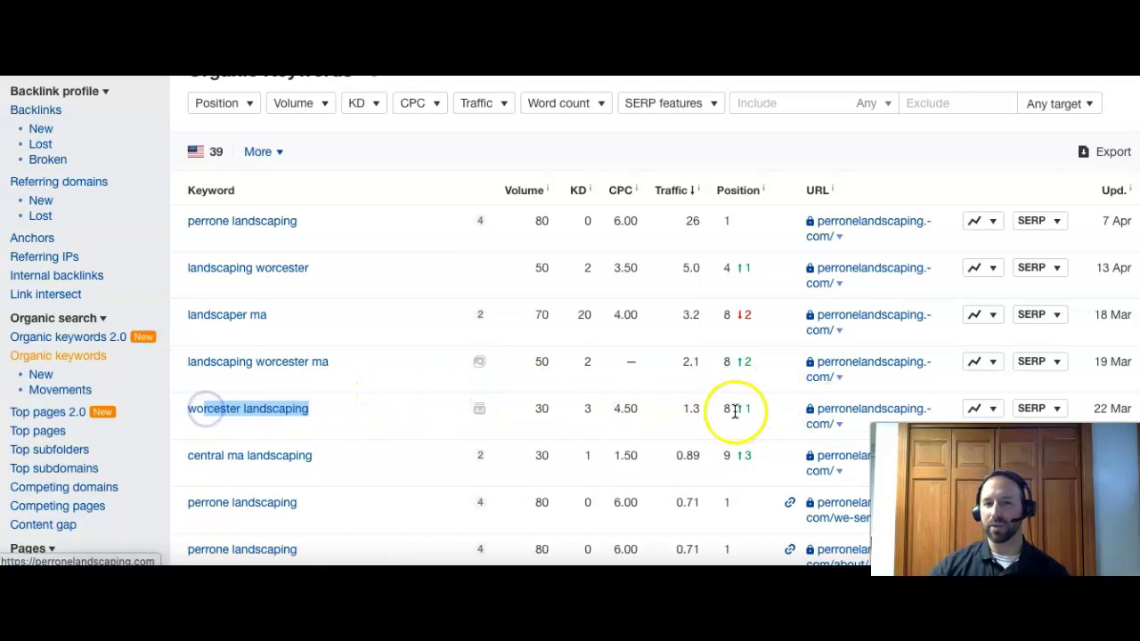
{"action": "left_click", "coordinate": [321, 460]}
{"action": "left_click_drag", "start_coordinate": [321, 461], "coordinate": [195, 461]}
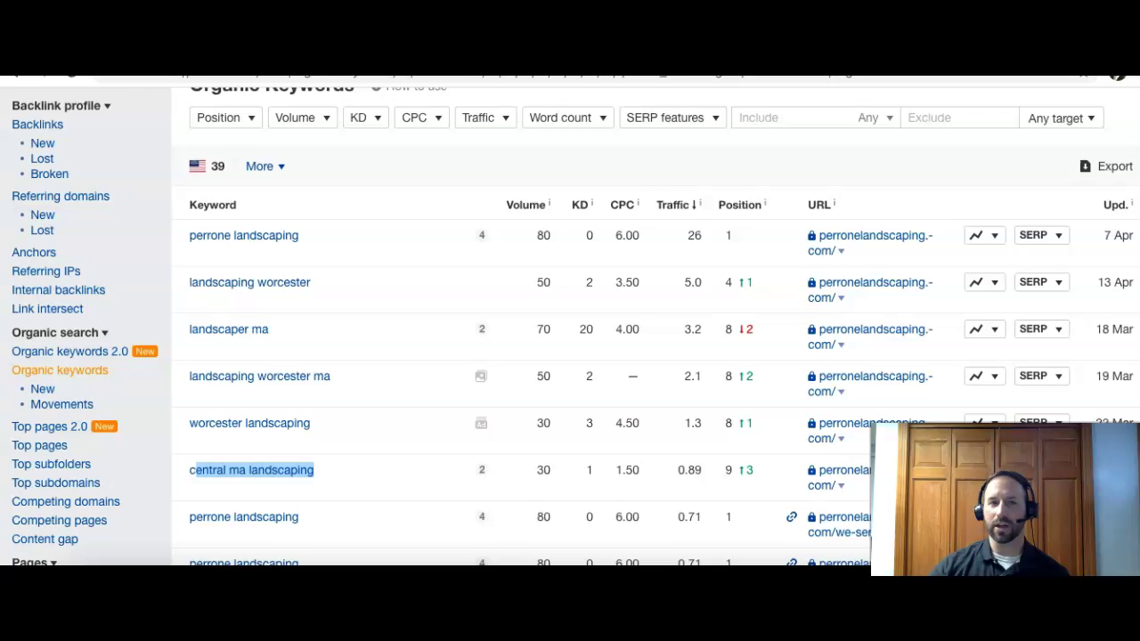
Step: Scroll through the remaining keywords, highlighting position 24 for 'landscaping companies in ma'
{"action": "scroll", "coordinate": [570, 327], "scroll_direction": "down", "scroll_amount": 5}
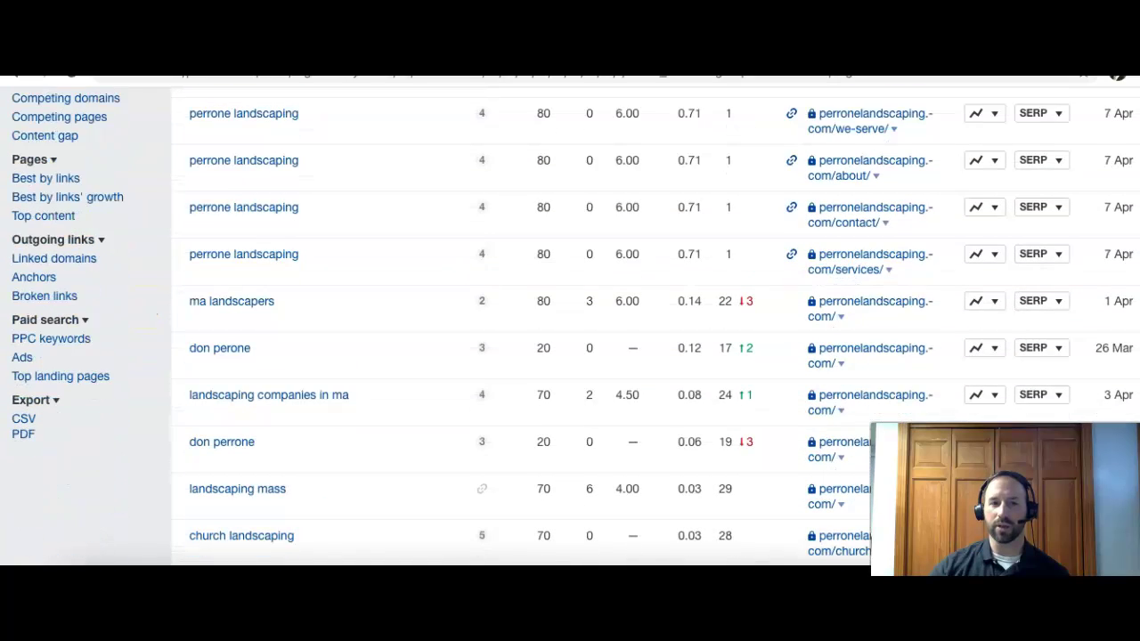
{"action": "left_click", "coordinate": [272, 399]}
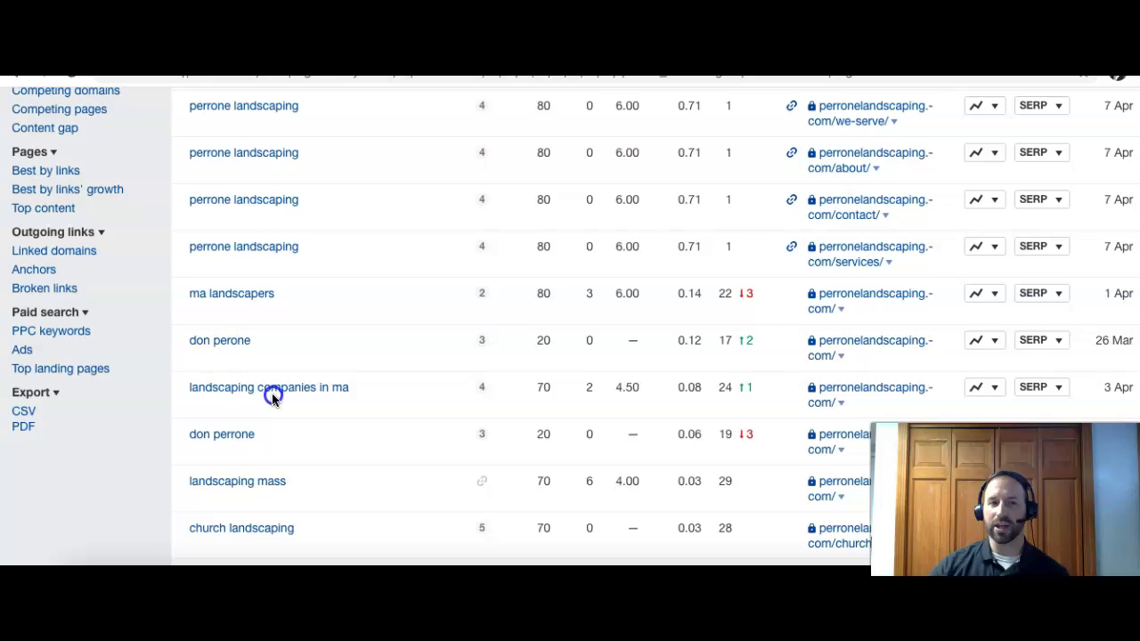
{"action": "double_click", "coordinate": [727, 387]}
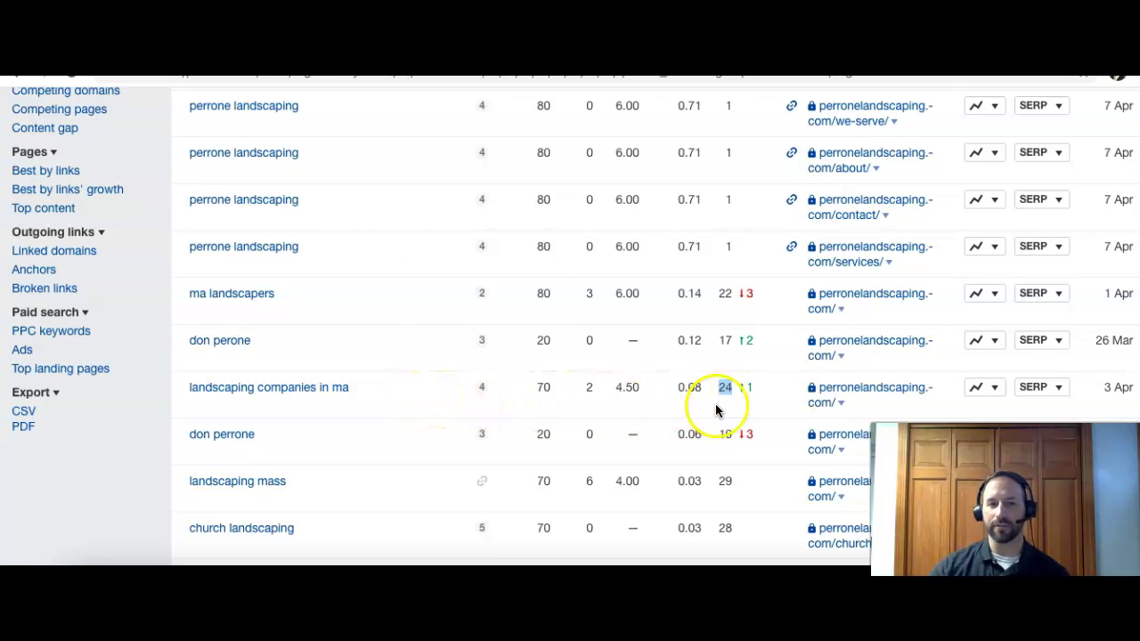
{"action": "scroll", "coordinate": [570, 327], "scroll_direction": "down", "scroll_amount": 3}
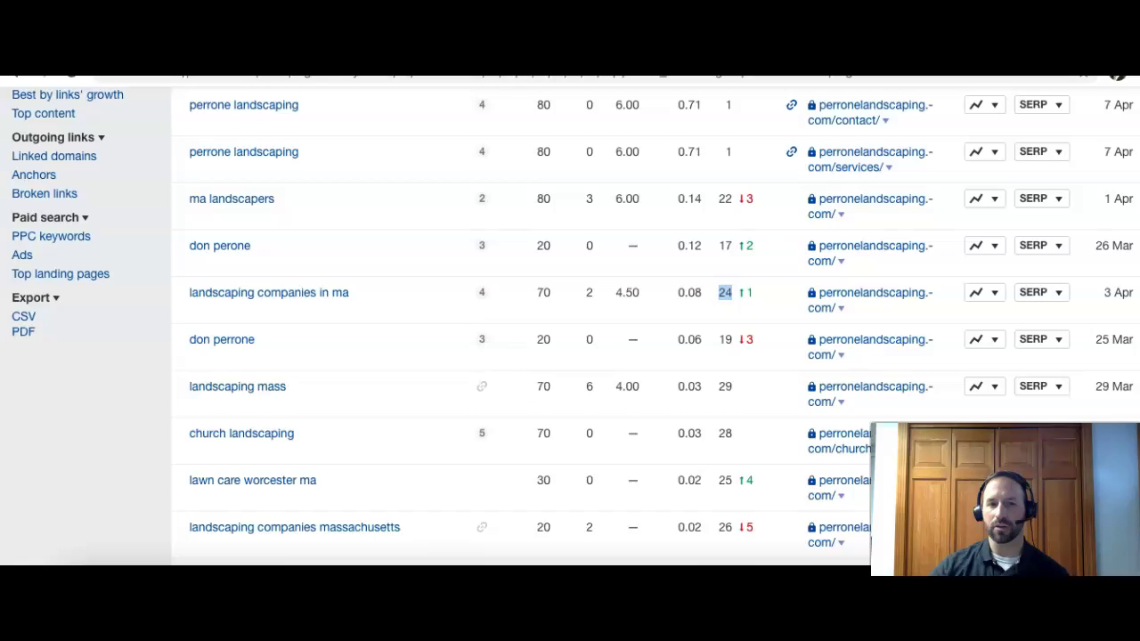
{"action": "scroll", "coordinate": [570, 327], "scroll_direction": "down", "scroll_amount": 3}
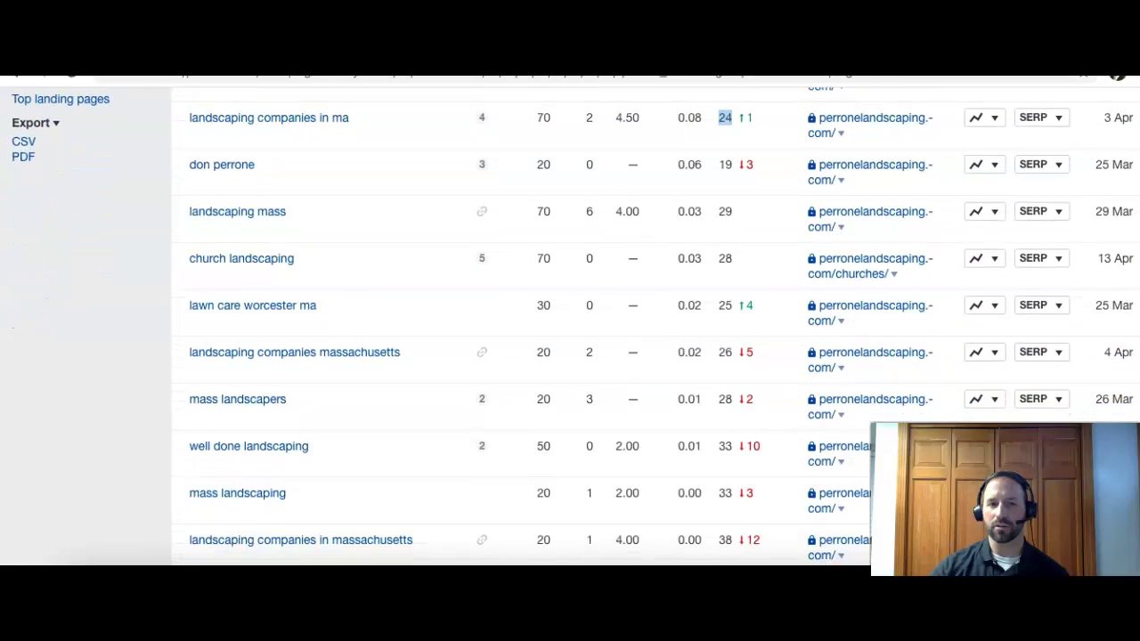
{"action": "scroll", "coordinate": [570, 327], "scroll_direction": "down", "scroll_amount": 1}
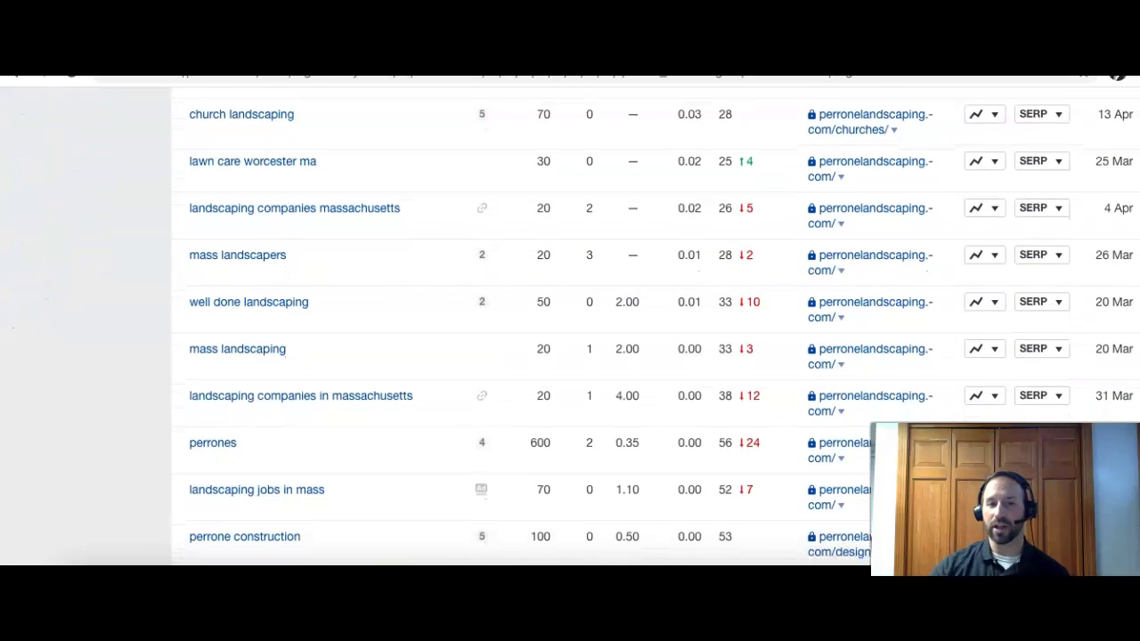
{"action": "scroll", "coordinate": [570, 327], "scroll_direction": "down", "scroll_amount": 3}
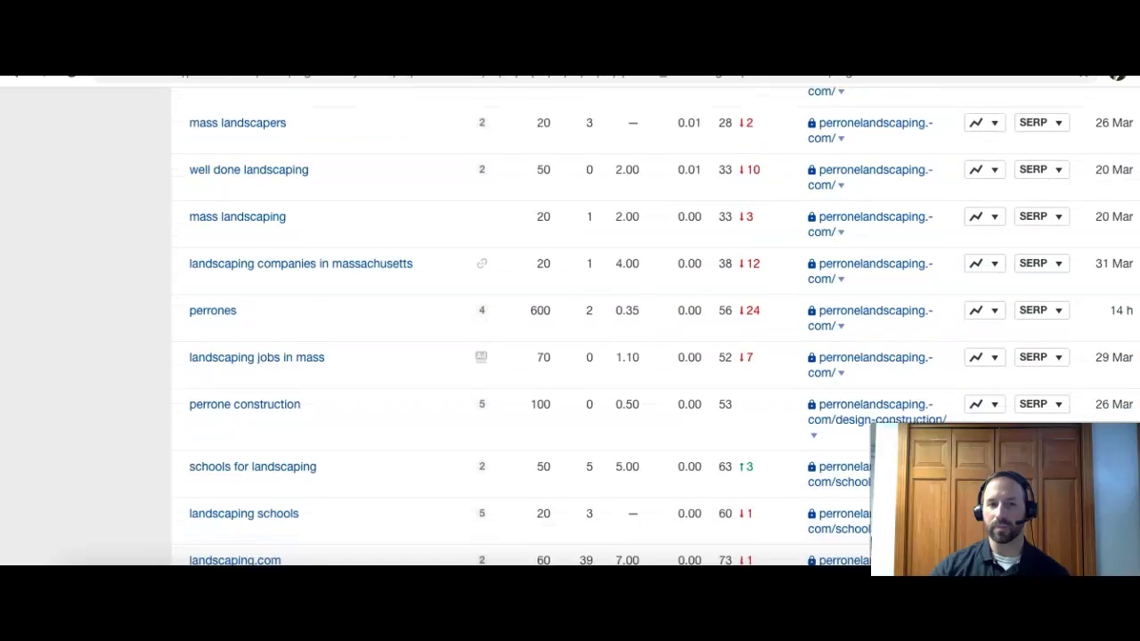
{"action": "scroll", "coordinate": [570, 327], "scroll_direction": "up", "scroll_amount": 10}
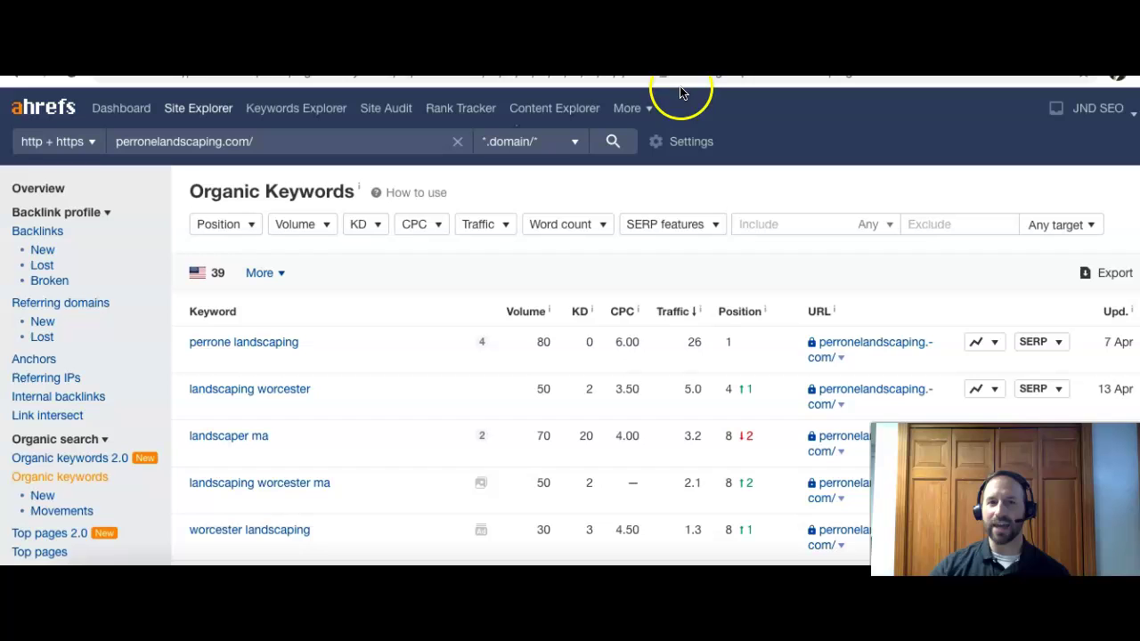
Step: Load ideallandscapingma.com's overview and highlight its 47 referring domains and 144 backlinks
{"action": "left_click", "coordinate": [683, 77]}
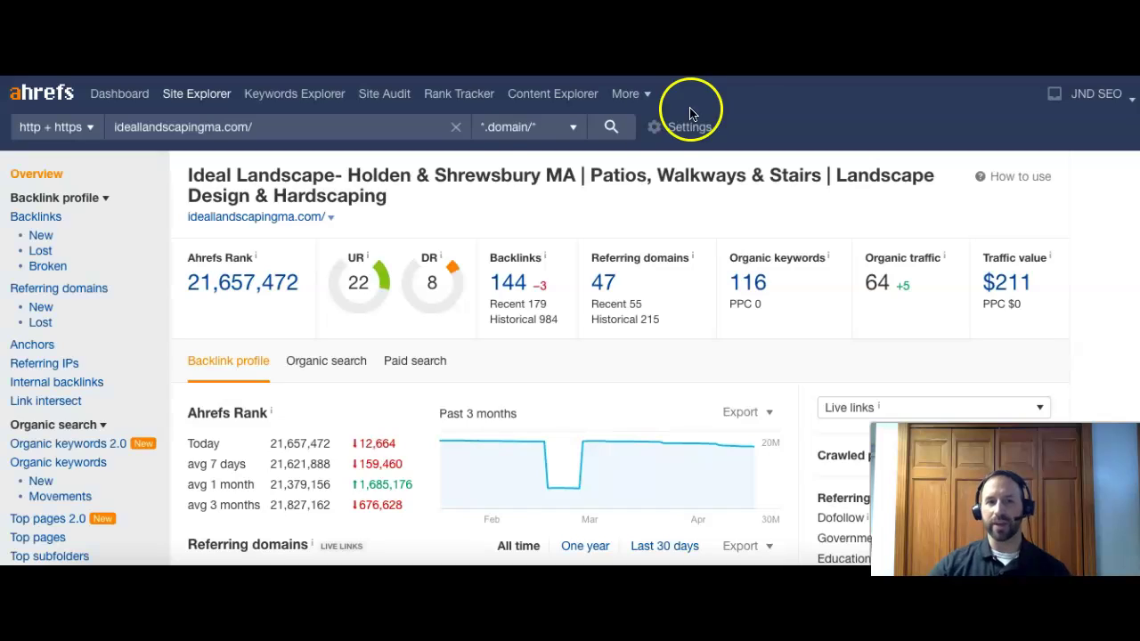
{"action": "left_click", "coordinate": [623, 284]}
{"action": "left_click_drag", "start_coordinate": [623, 285], "coordinate": [591, 283]}
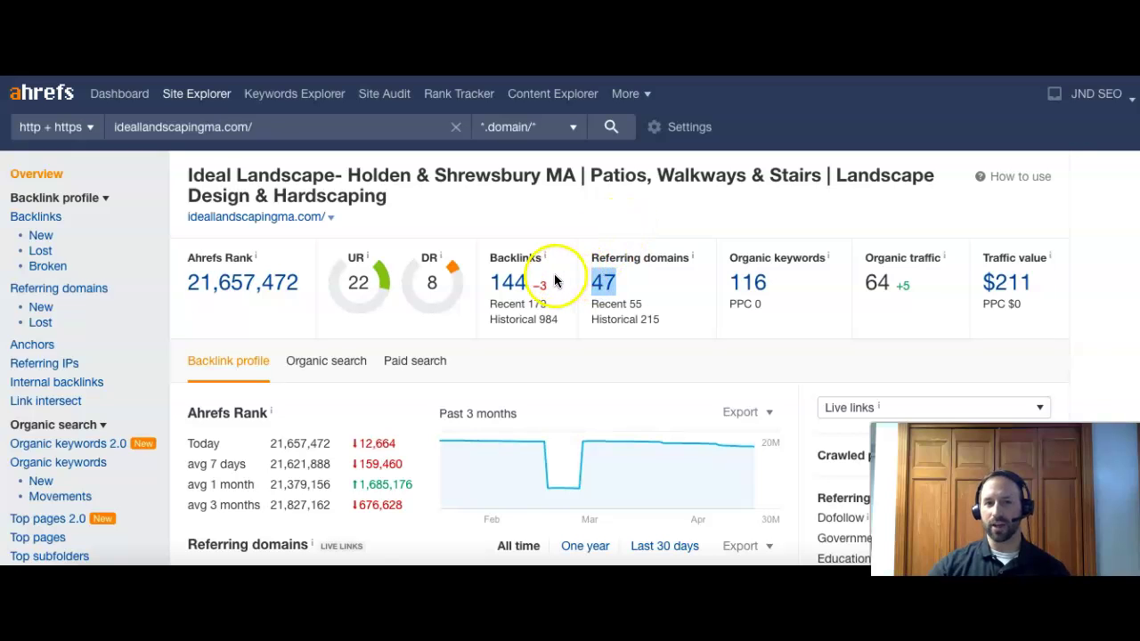
{"action": "left_click_drag", "start_coordinate": [547, 284], "coordinate": [493, 282]}
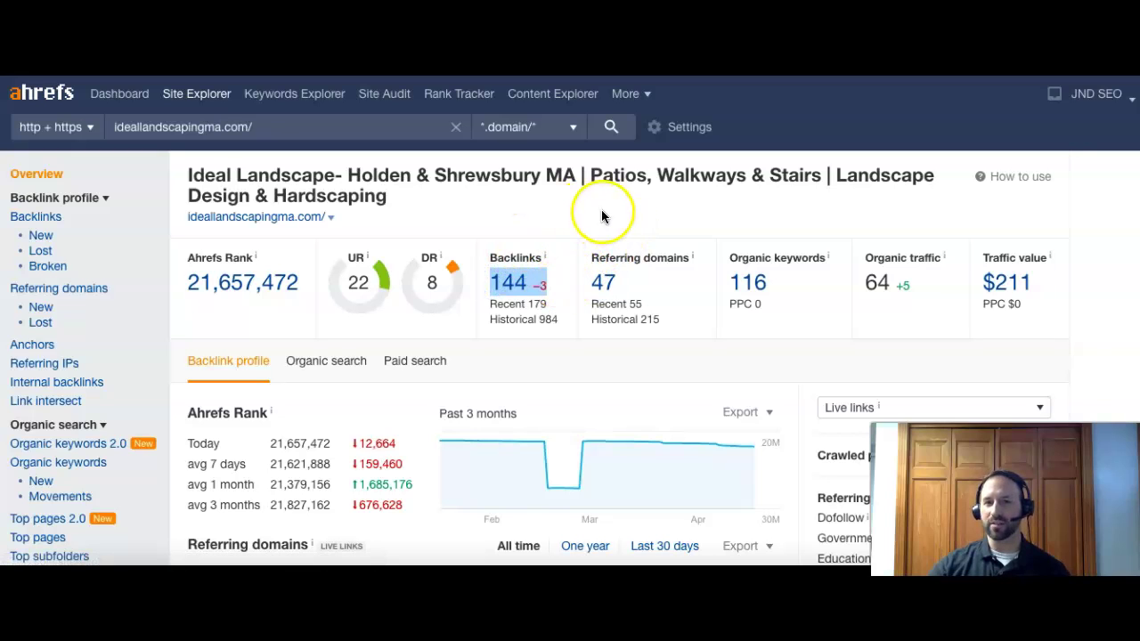
{"action": "left_click", "coordinate": [802, 287]}
Step: Highlight the competitor's 116 organic keywords and 64 organic traffic figures
{"action": "left_click_drag", "start_coordinate": [771, 282], "coordinate": [726, 283]}
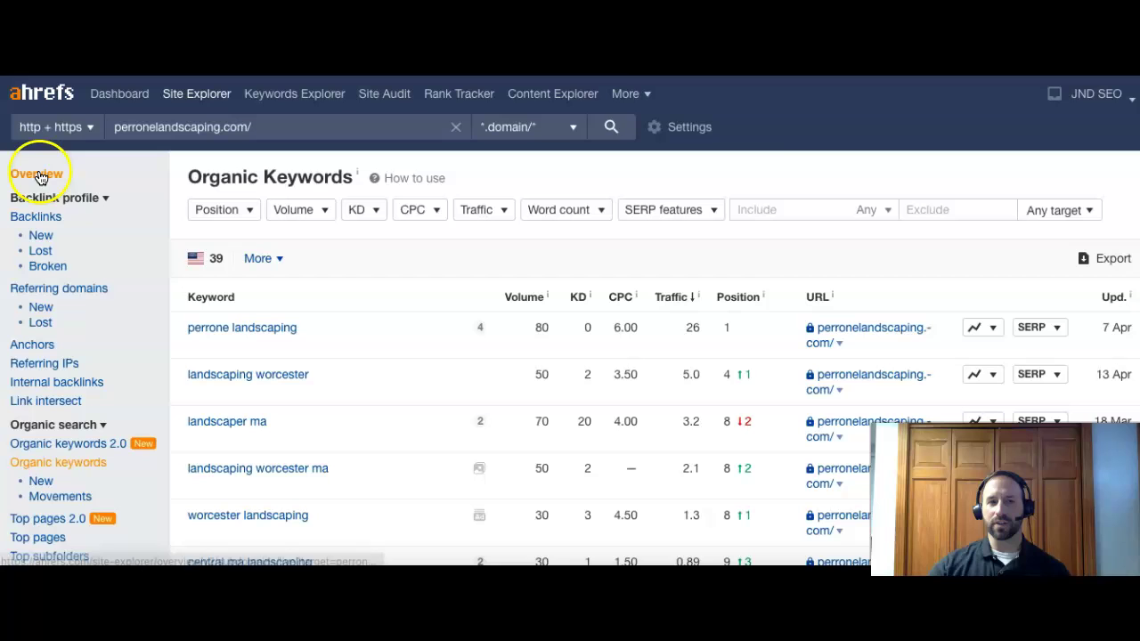
{"action": "left_click", "coordinate": [34, 173]}
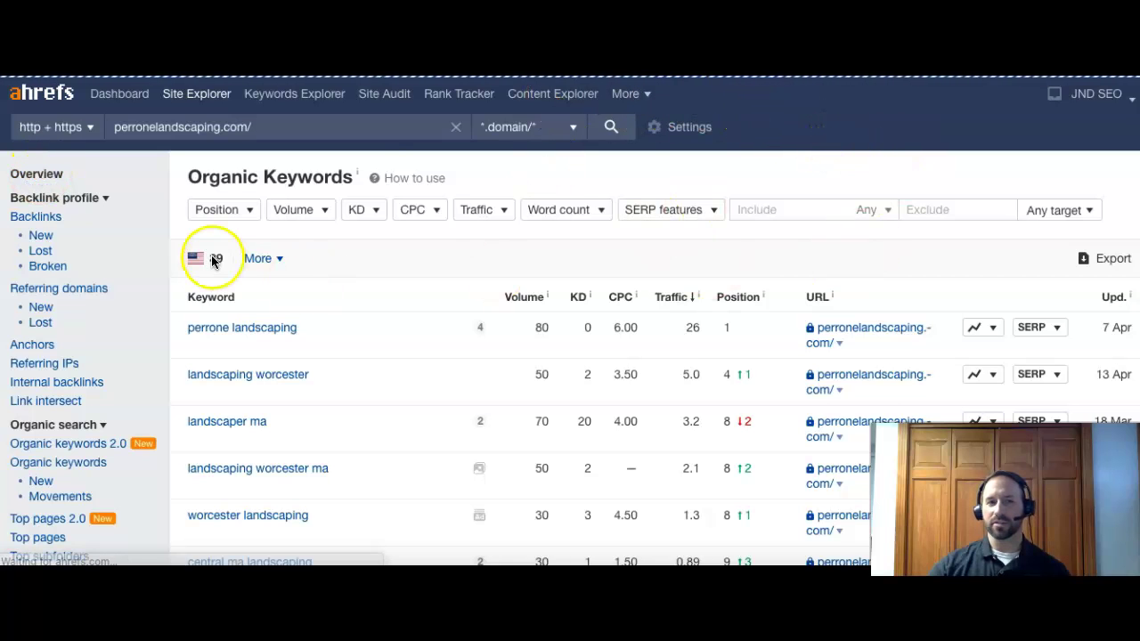
{"action": "left_click", "coordinate": [36, 173]}
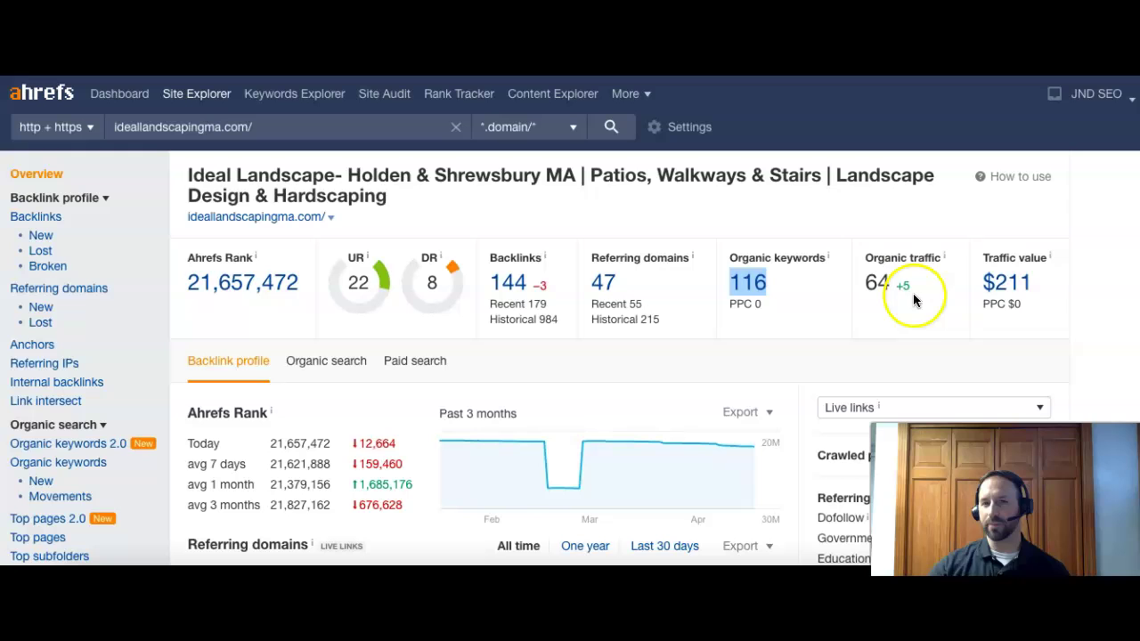
{"action": "left_click", "coordinate": [887, 305]}
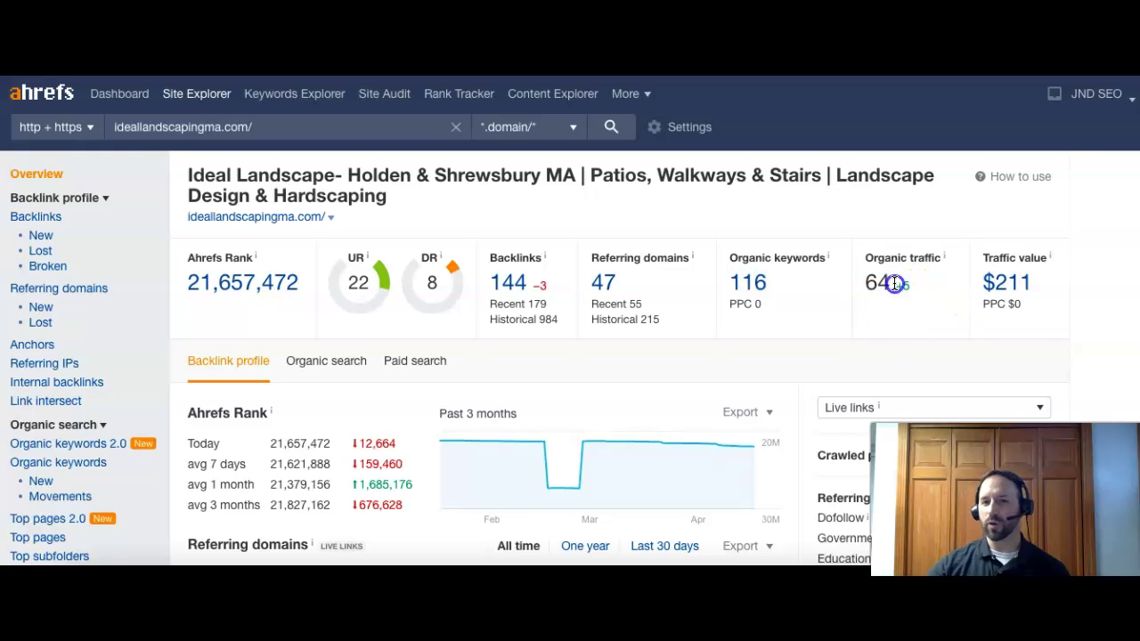
{"action": "left_click_drag", "start_coordinate": [895, 284], "coordinate": [868, 256]}
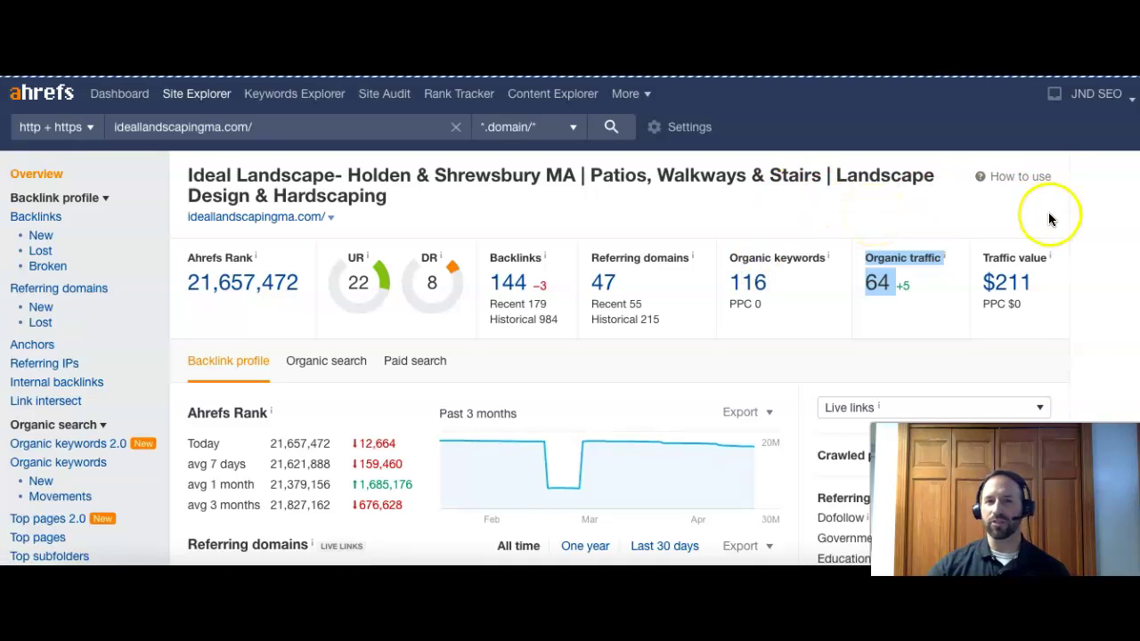
{"action": "left_click", "coordinate": [1087, 291]}
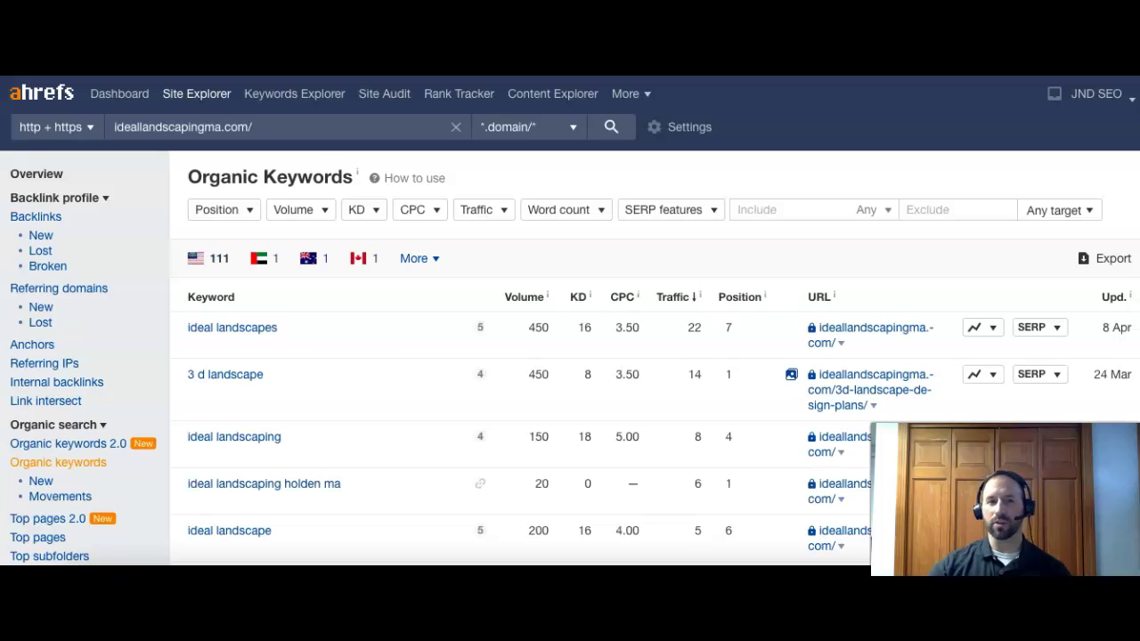
Step: Scroll the competitor's keyword list, highlighting 'ideal landscaping holden ma' and 'central ma landscaping'
{"action": "scroll", "coordinate": [570, 357], "scroll_direction": "down", "scroll_amount": 2}
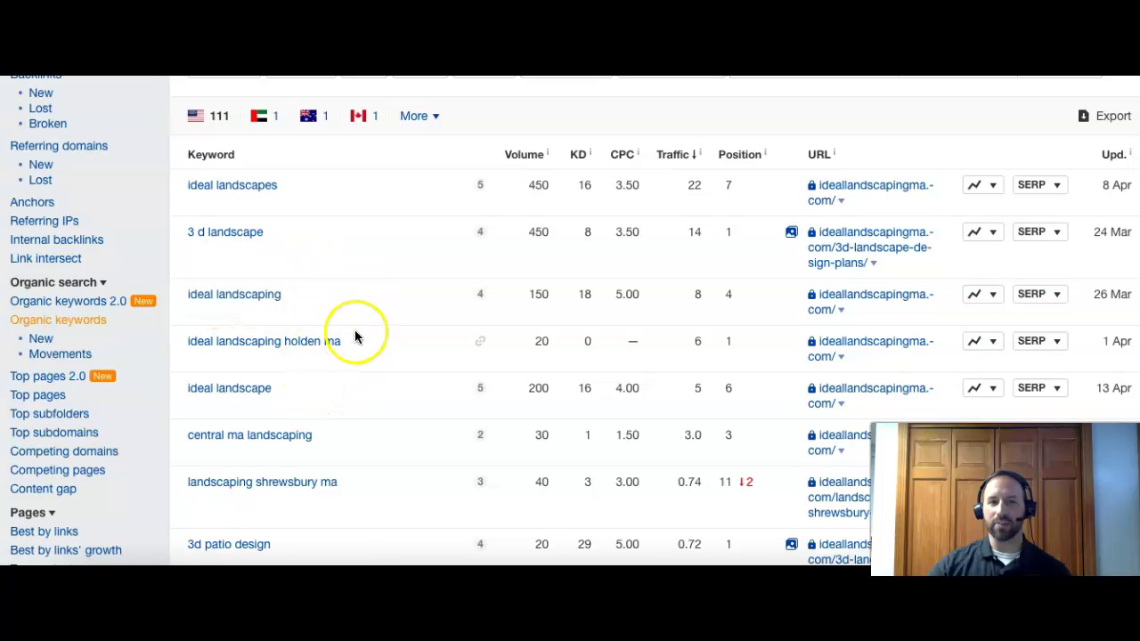
{"action": "left_click_drag", "start_coordinate": [356, 347], "coordinate": [192, 341]}
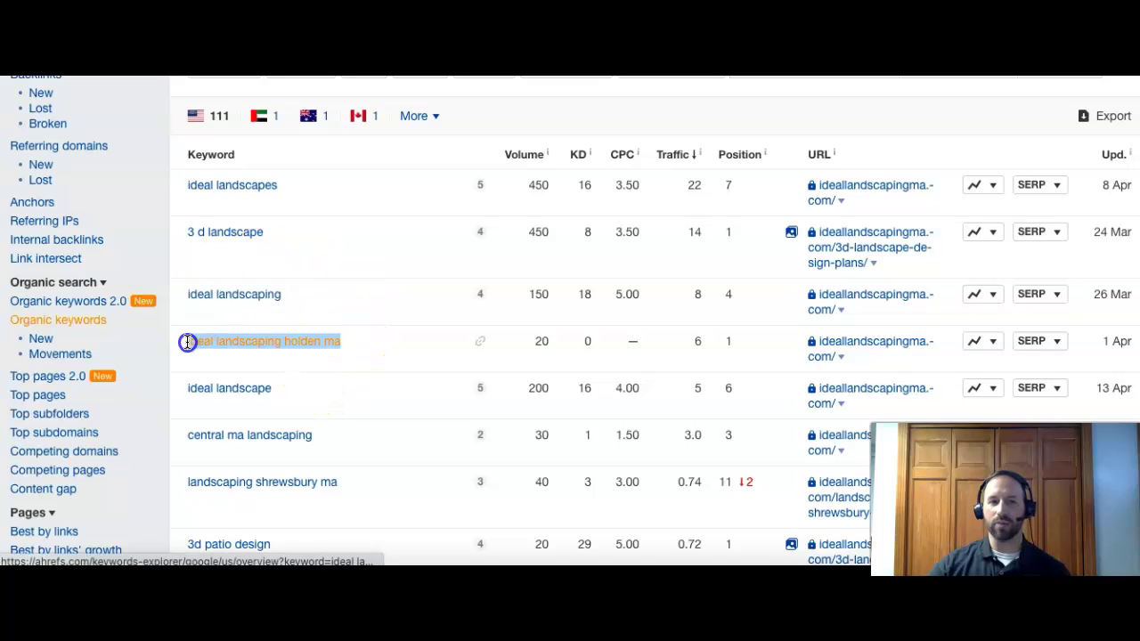
{"action": "left_click", "coordinate": [554, 344]}
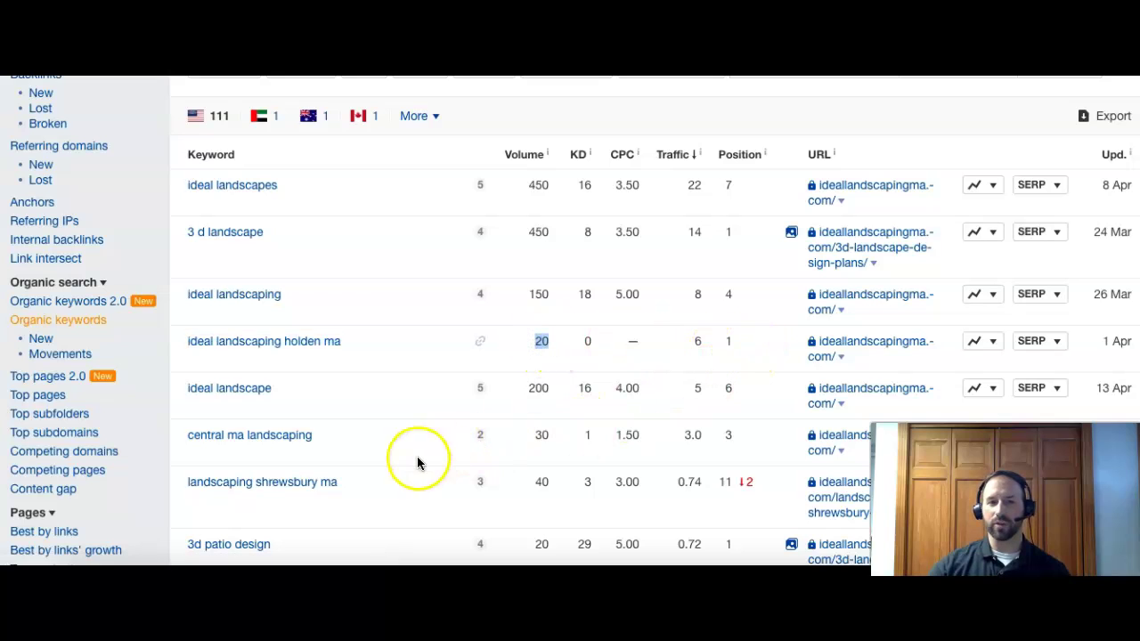
{"action": "left_click_drag", "start_coordinate": [316, 439], "coordinate": [200, 438]}
{"action": "left_click", "coordinate": [350, 483]}
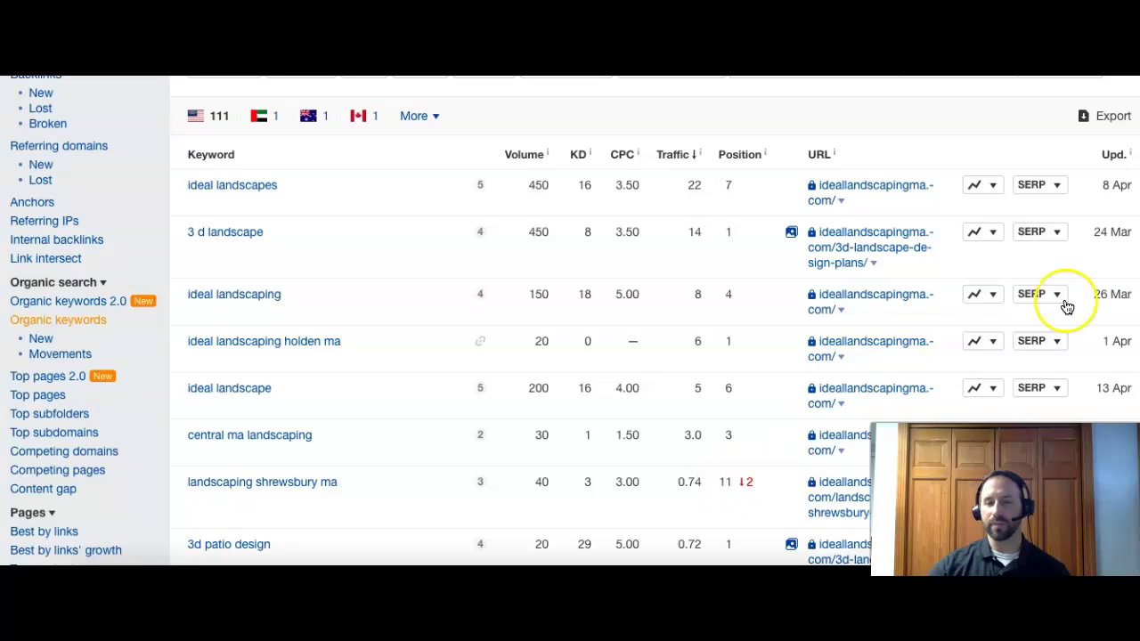
{"action": "scroll", "coordinate": [997, 132], "scroll_direction": "up", "scroll_amount": 3}
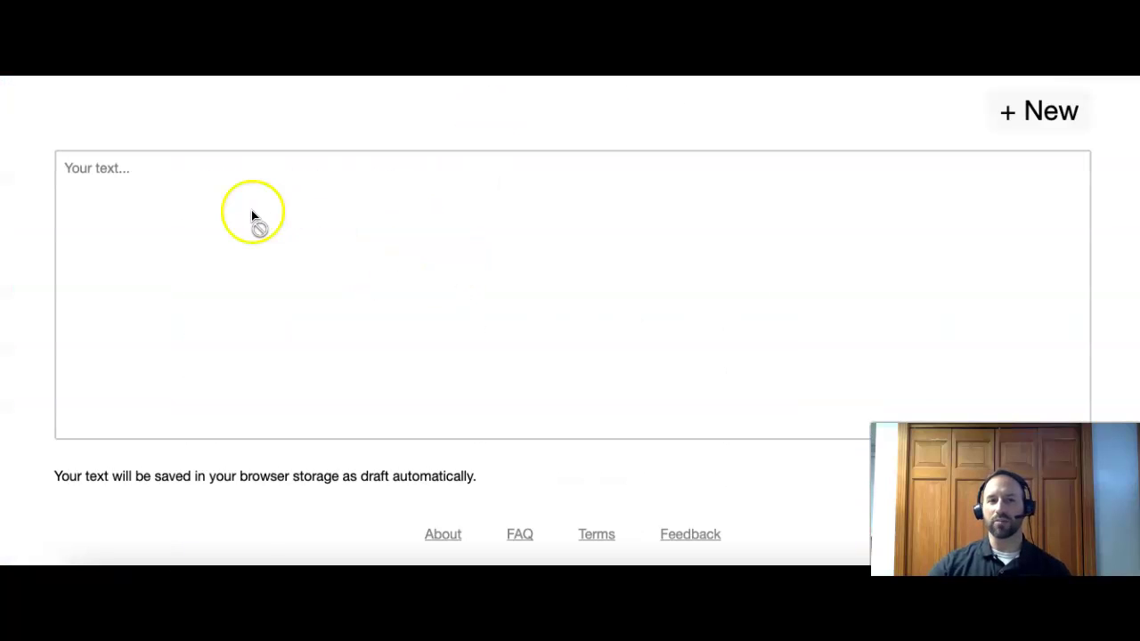
Step: Paste the 'Let's set up a strategy session' note and highlight its contact name and phone line
{"action": "key", "text": "super+v"}
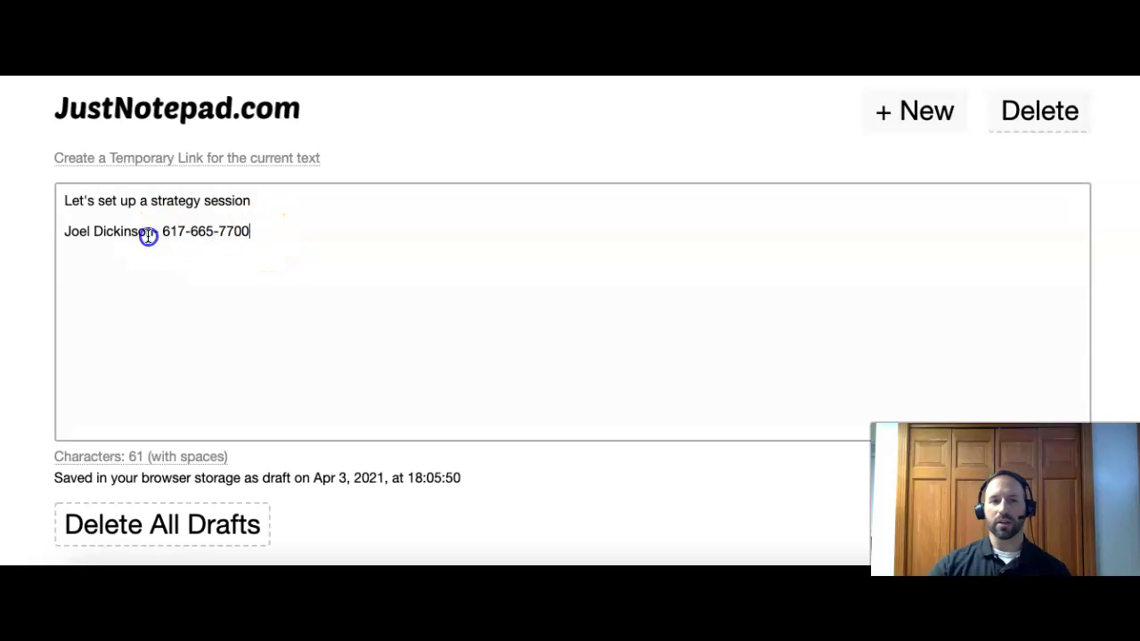
{"action": "triple_click", "coordinate": [66, 236]}
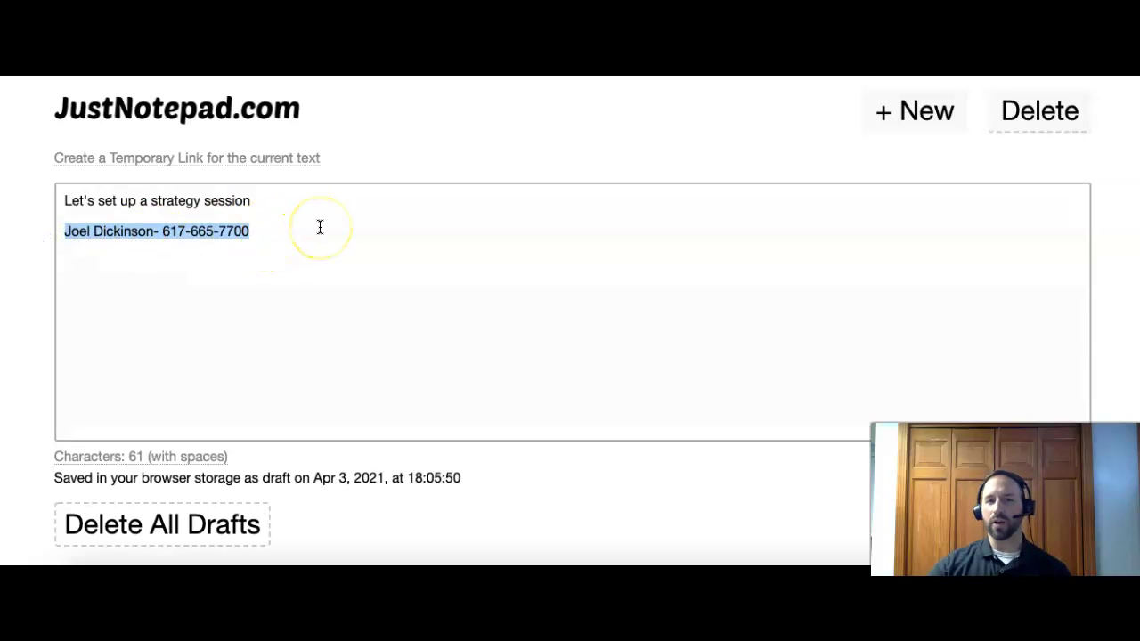